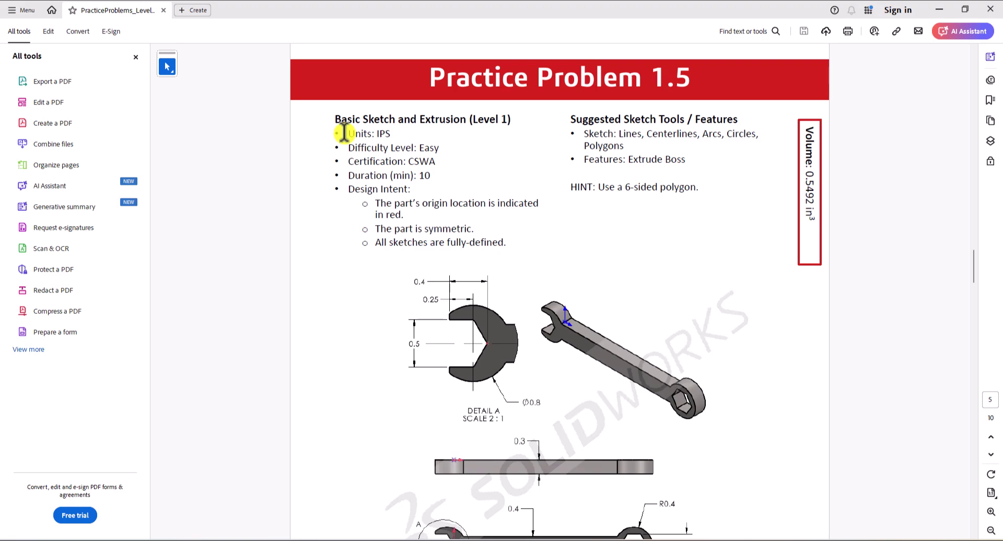
# Scroll through the Practice Problem 1.5 wrench drawing in Acrobat to review its dimensions.
pyautogui.scroll(-2, 721, 321)
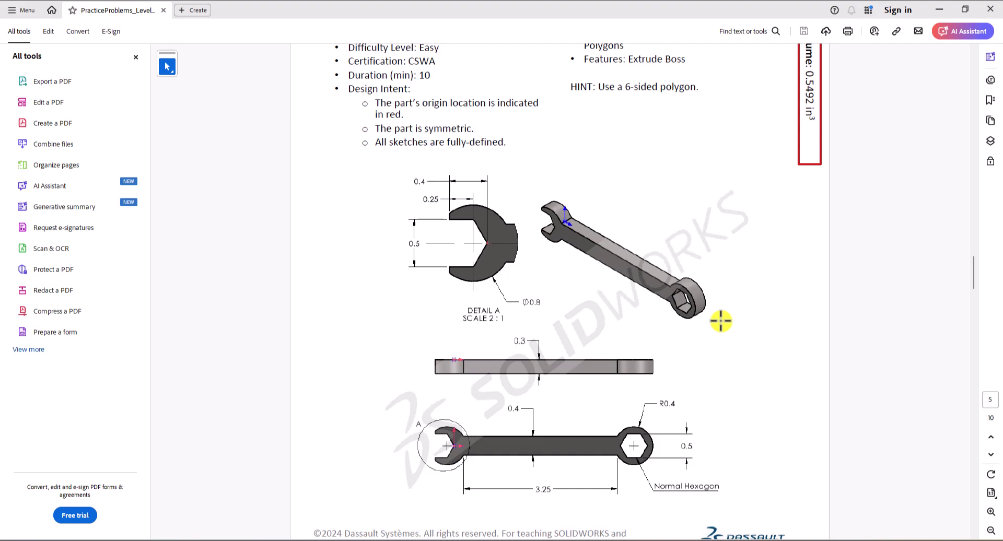
pyautogui.scroll(-1, 721, 321)
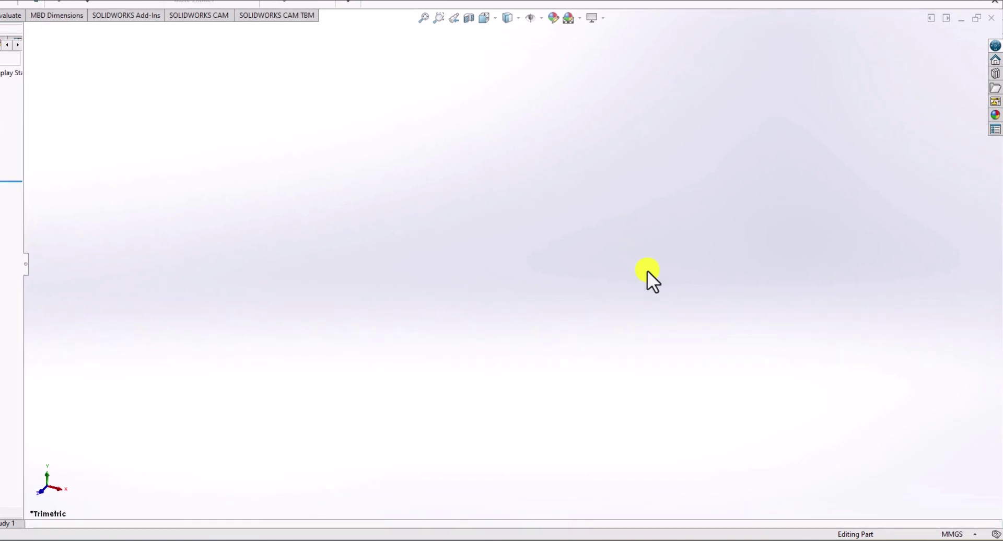
# Switch the part to IPS (inch-pound-second) units and start a new sketch on the Top Plane.
pyautogui.click(975, 537)
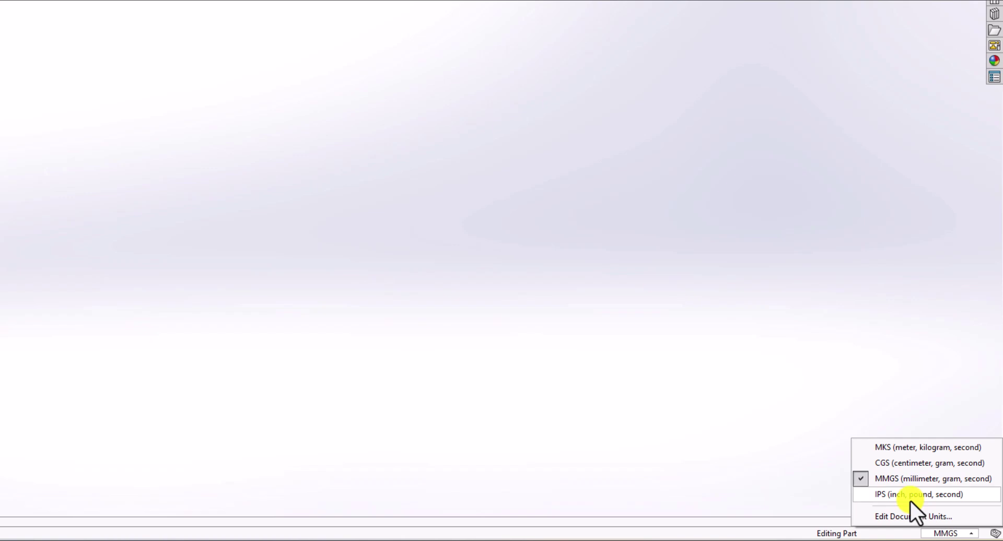
pyautogui.click(876, 498)
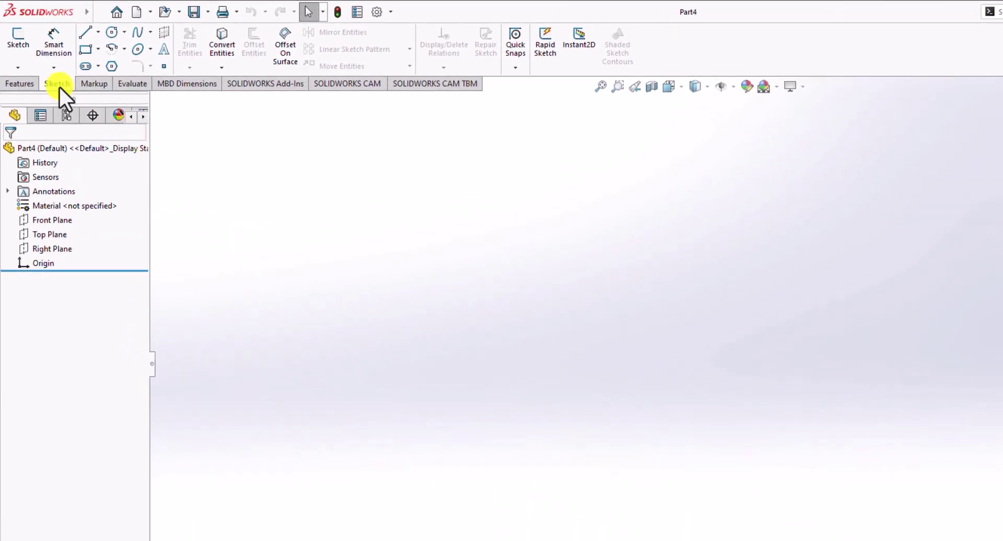
pyautogui.click(19, 45)
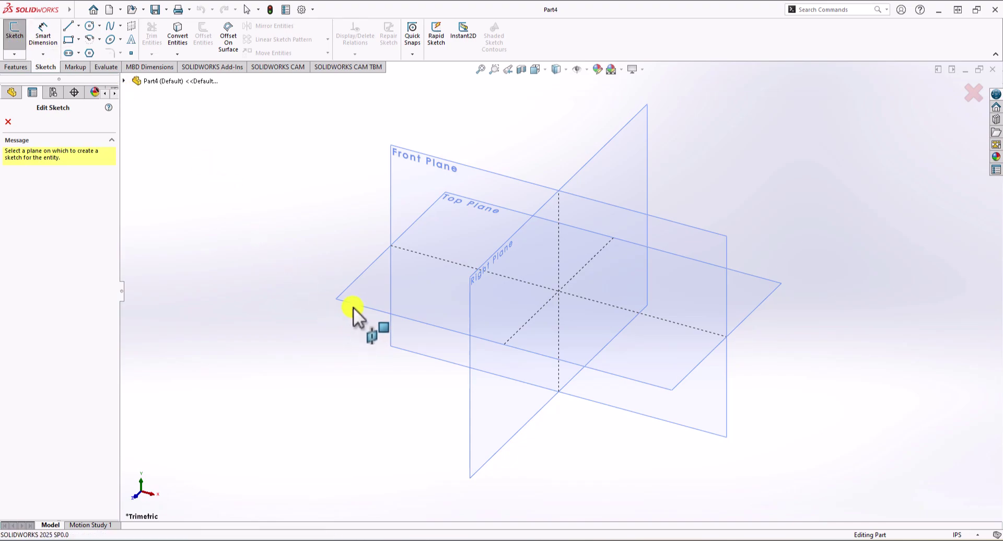
pyautogui.click(358, 288)
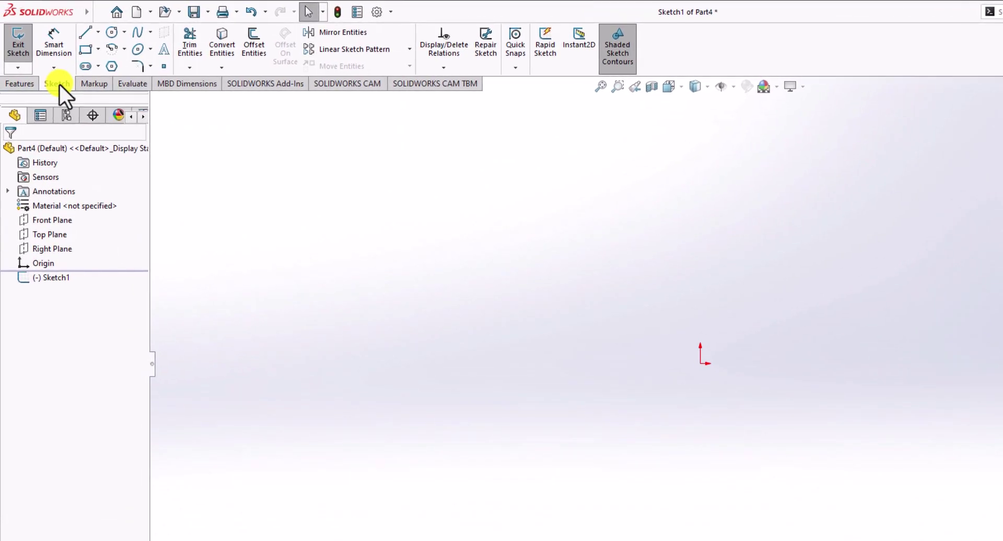
# Draw a long horizontal centerline through the origin, extending well to its left and right.
pyautogui.click(98, 32)
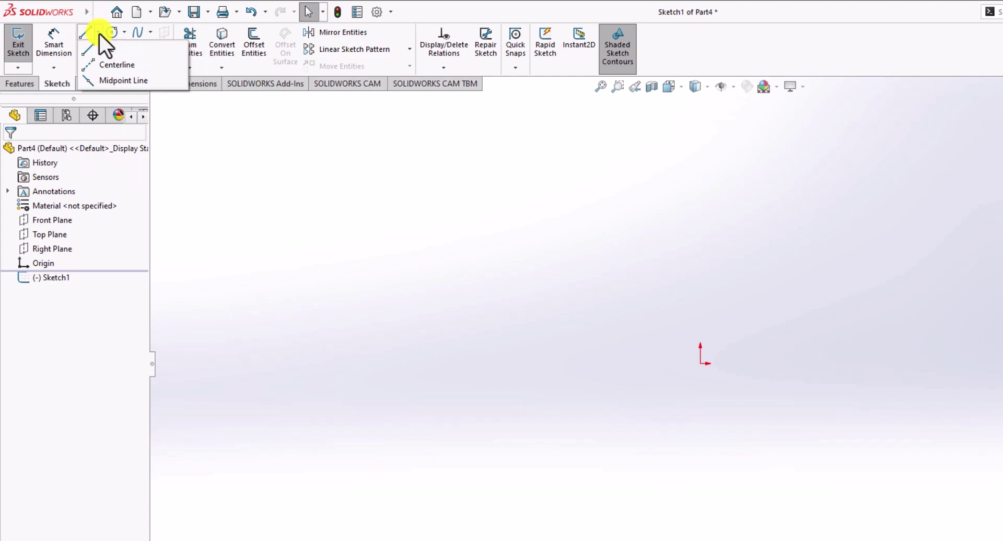
pyautogui.click(108, 63)
pyautogui.click(699, 361)
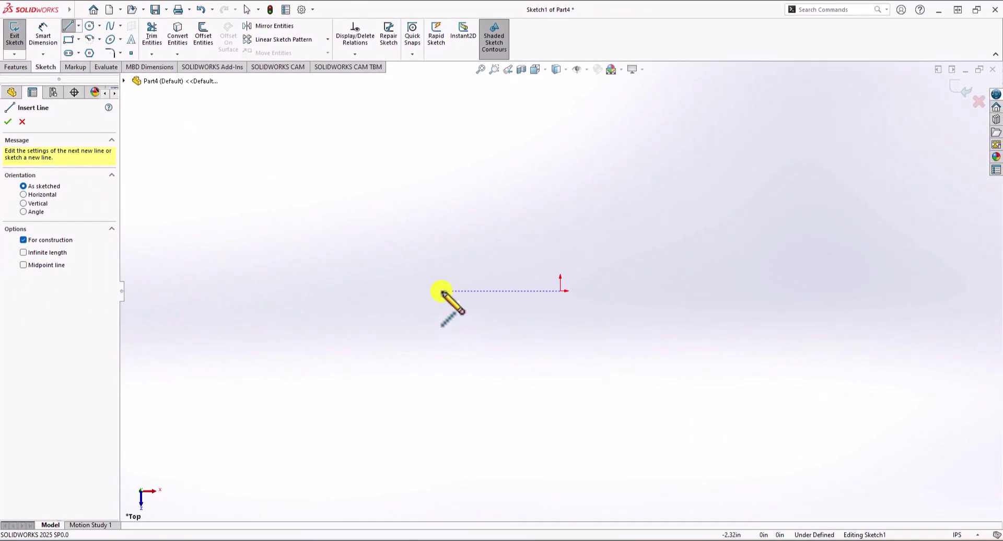
pyautogui.click(551, 362)
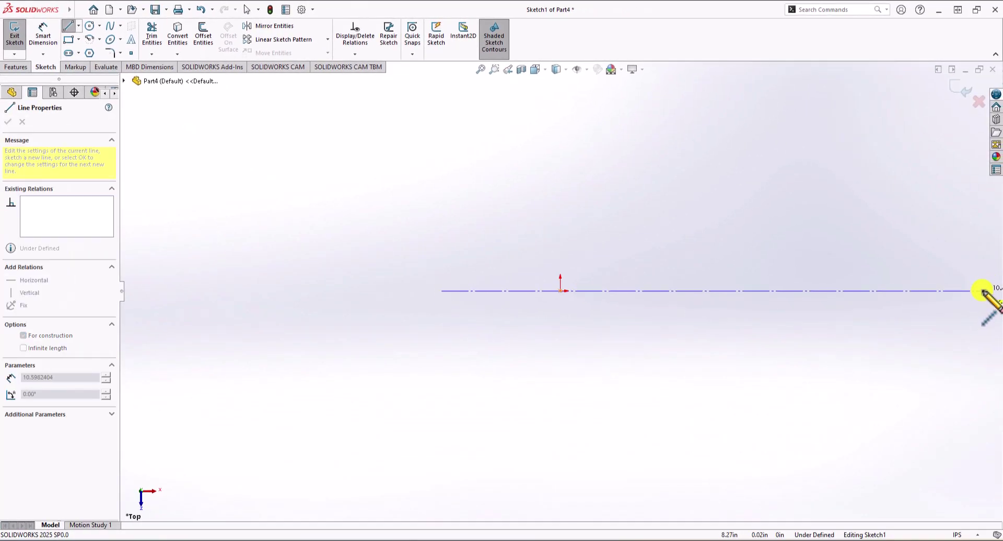
pyautogui.click(983, 291)
pyautogui.press('Escape')
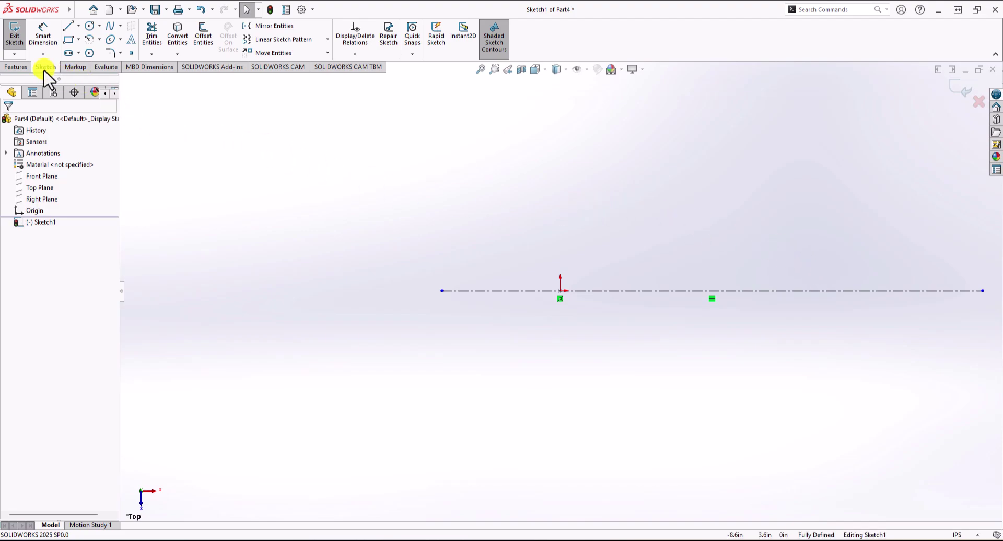
pyautogui.click(69, 27)
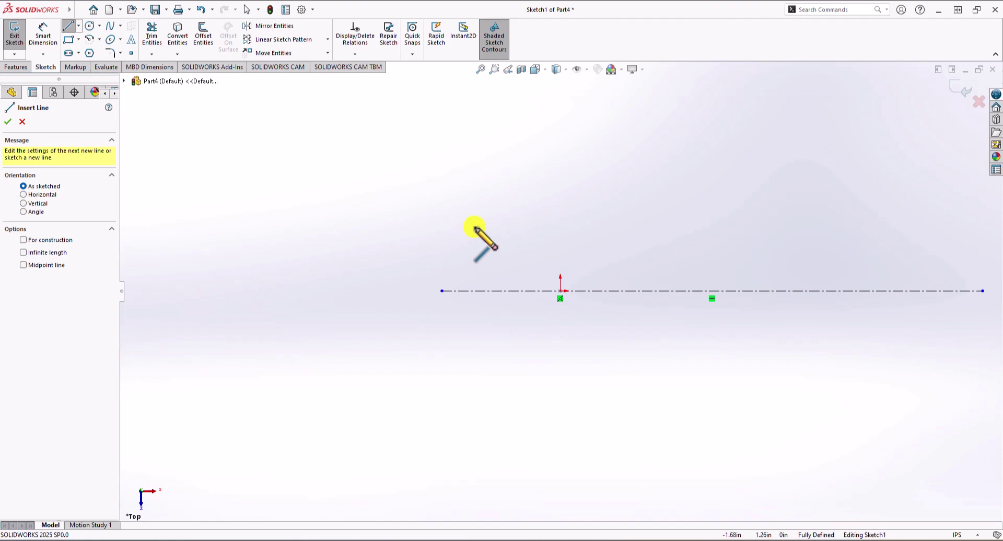
# Draw the upper jaw chain from the origin: an up-left diagonal, a leftward horizontal and a short vertical up.
pyautogui.click(560, 291)
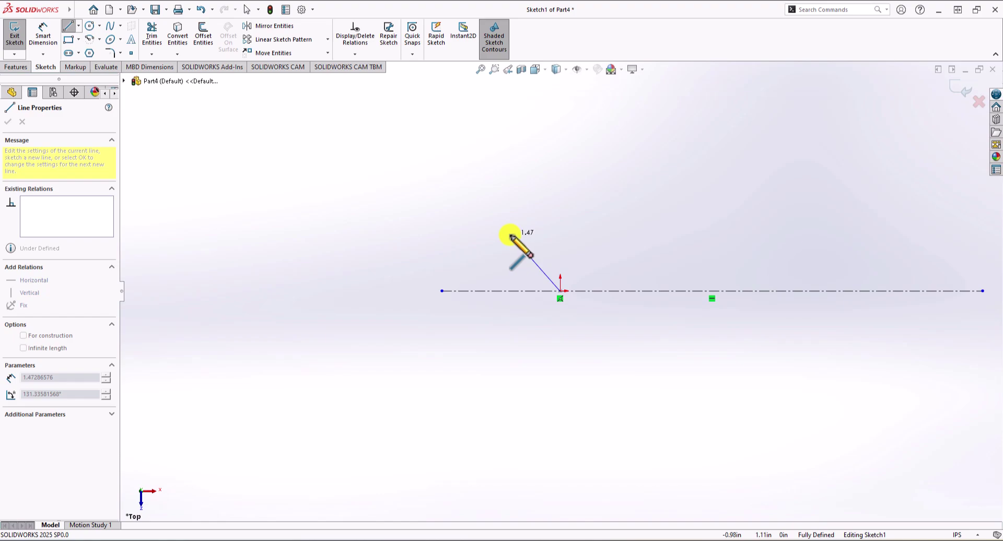
pyautogui.click(510, 234)
pyautogui.click(462, 235)
pyautogui.click(463, 222)
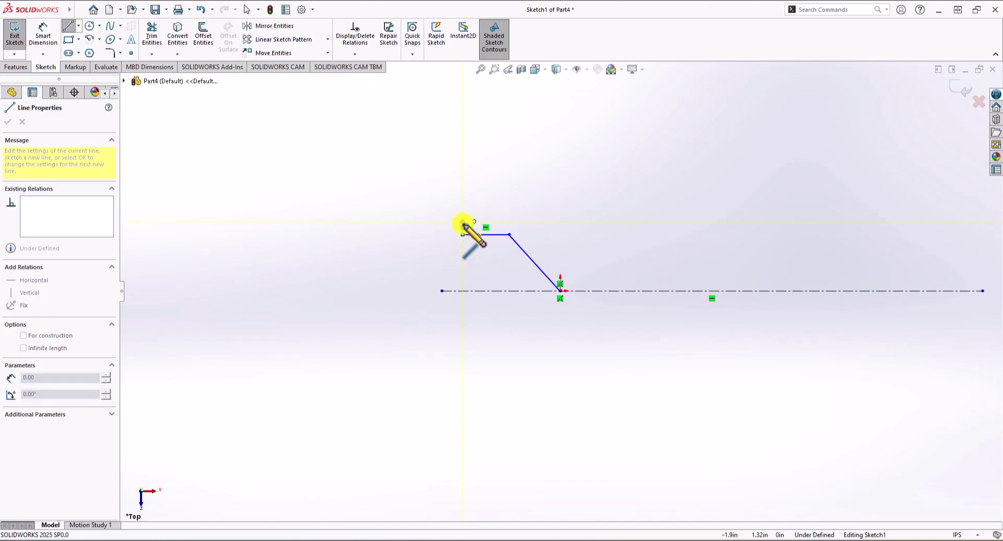
pyautogui.press('Escape')
pyautogui.press('Escape')
# Draw the matching lower jaw chain: a down-left diagonal, a leftward horizontal and a short vertical down.
pyautogui.click(72, 28)
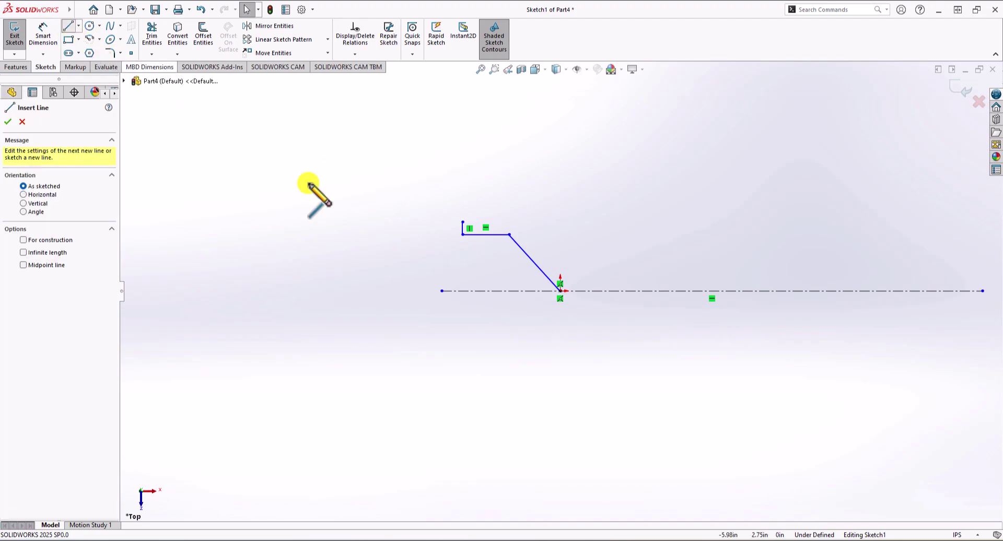
pyautogui.click(561, 291)
pyautogui.click(509, 342)
pyautogui.press('Escape')
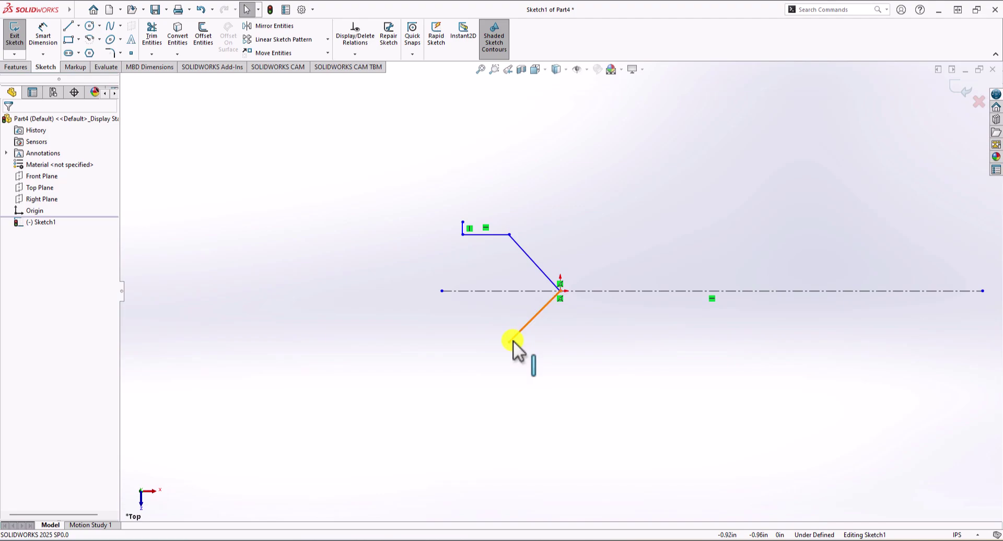
pyautogui.click(514, 338)
pyautogui.click(72, 29)
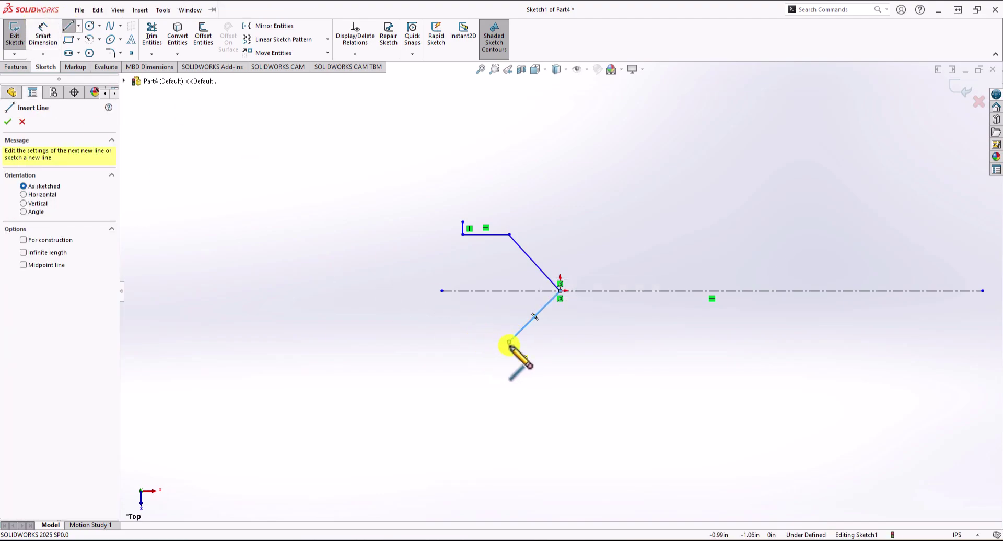
pyautogui.click(509, 343)
pyautogui.click(463, 343)
pyautogui.click(463, 368)
pyautogui.press('Escape')
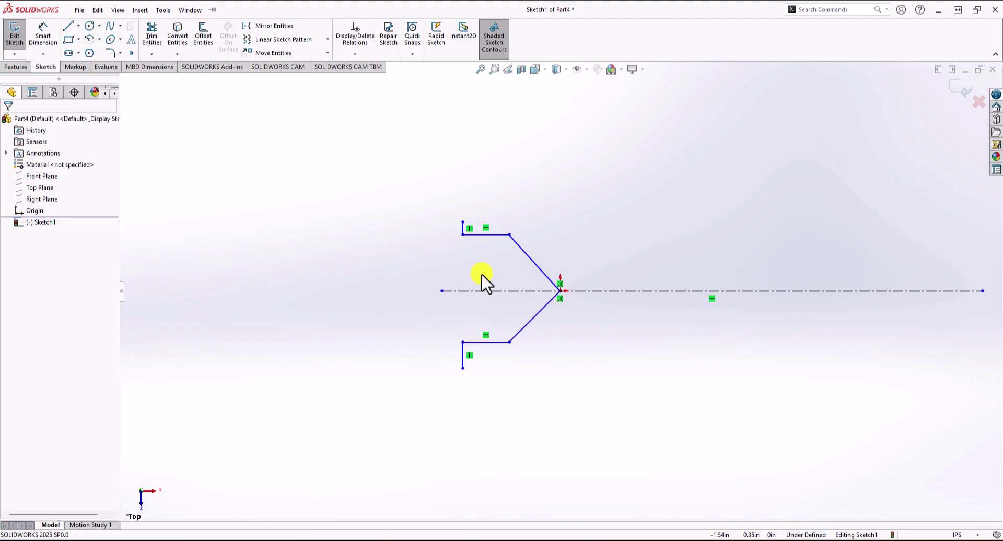
pyautogui.scroll(-3, 482, 280)
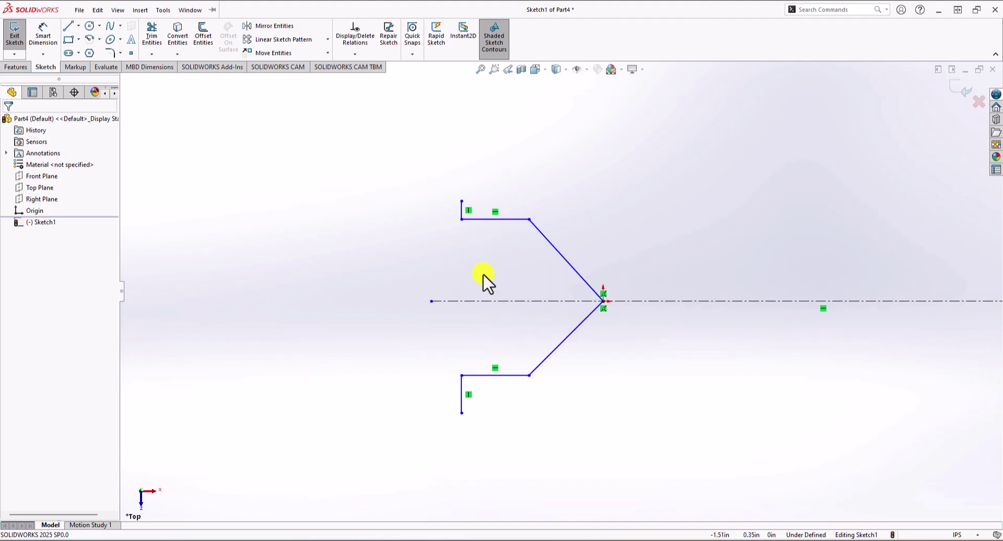
# Make the short vertical lines and the horizontal jaw lines symmetric about the centerline.
pyautogui.click(462, 192)
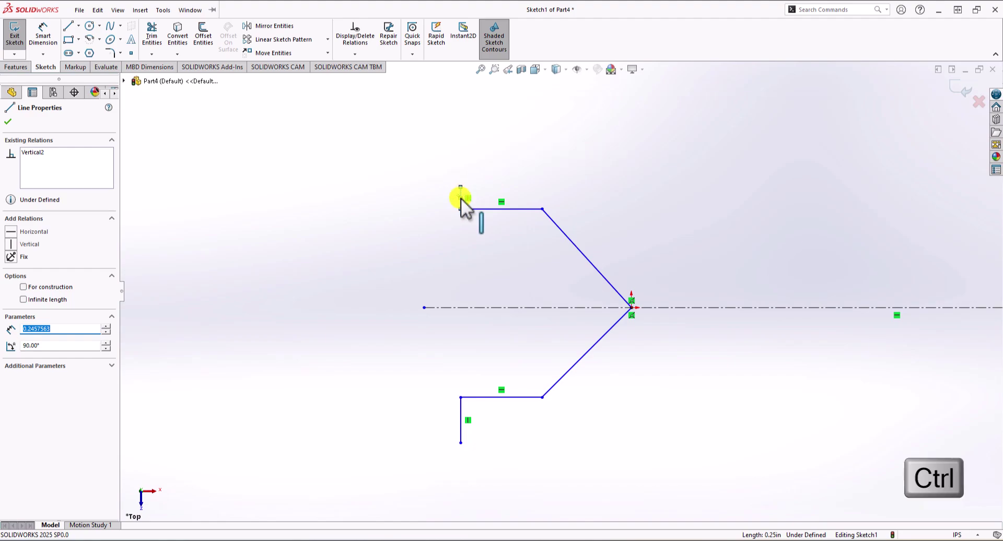
pyautogui.keyDown('ctrl'); pyautogui.click(462, 307); pyautogui.keyUp('ctrl')
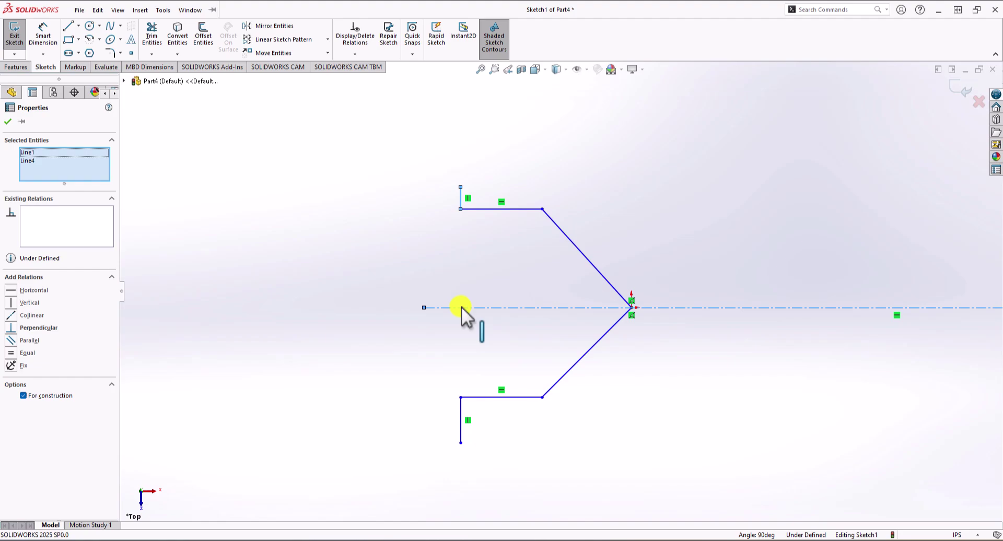
pyautogui.keyDown('ctrl'); pyautogui.click(461, 413); pyautogui.keyUp('ctrl')
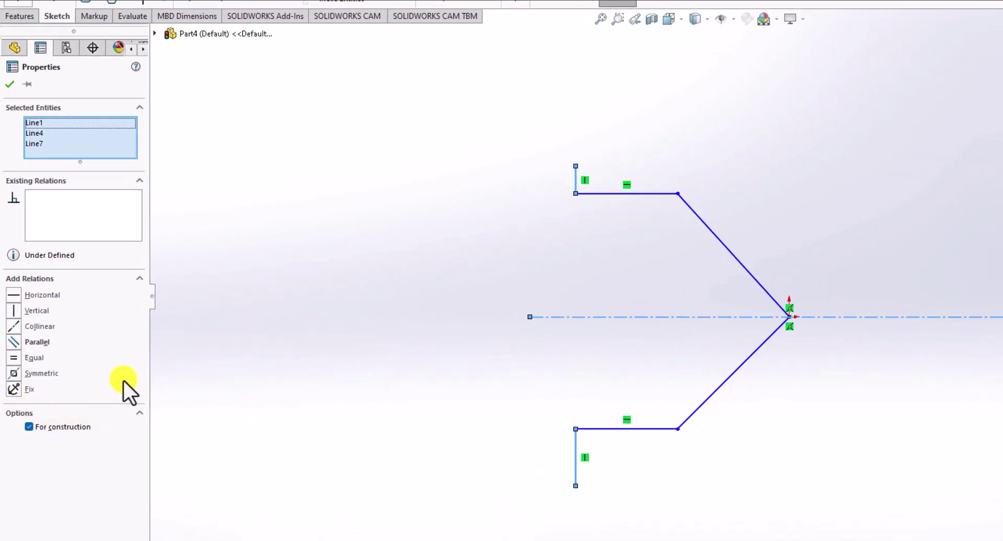
pyautogui.click(12, 373)
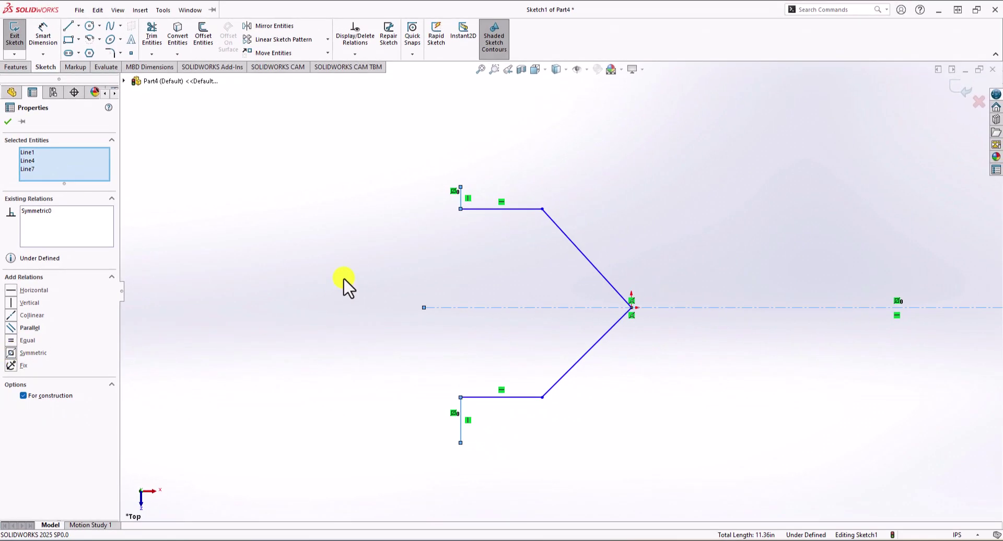
pyautogui.click(385, 266)
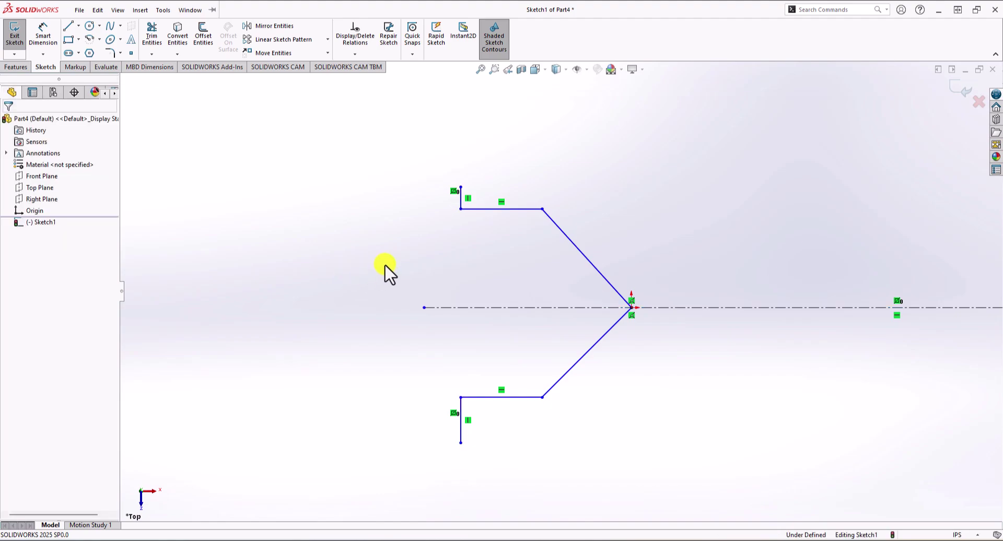
pyautogui.click(491, 210)
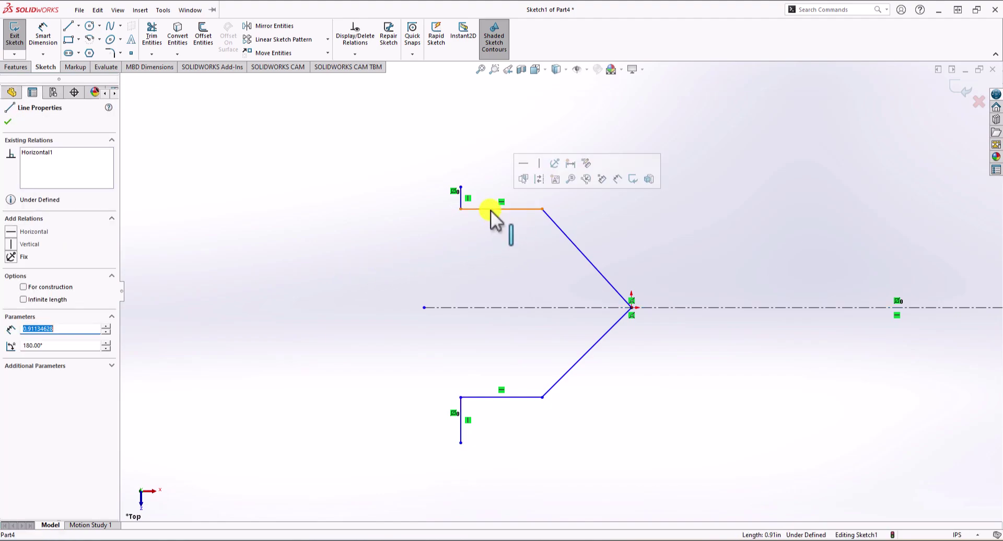
pyautogui.keyDown('ctrl'); pyautogui.click(481, 308); pyautogui.keyUp('ctrl')
pyautogui.keyDown('ctrl'); pyautogui.click(486, 398); pyautogui.keyUp('ctrl')
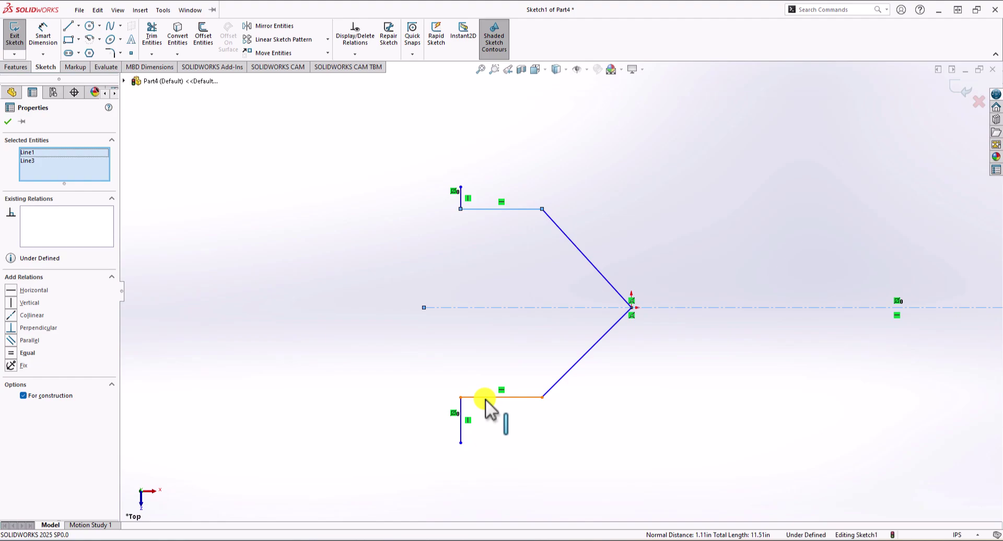
pyautogui.click(12, 352)
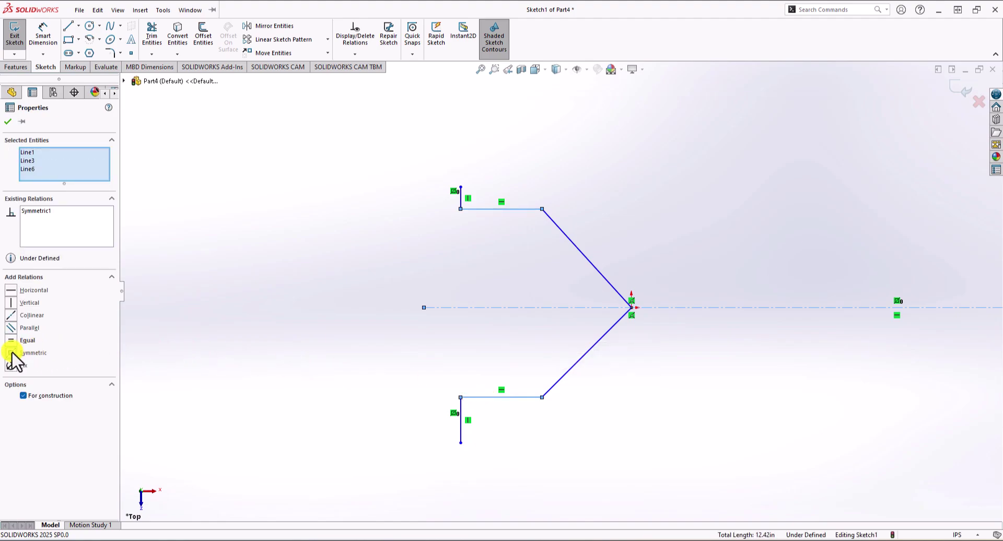
pyautogui.click(454, 267)
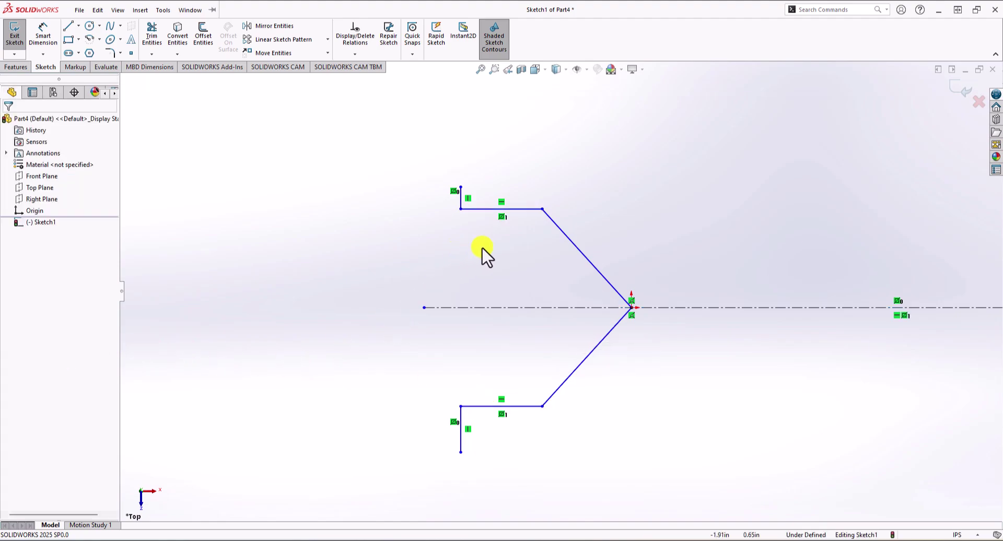
# Make the upper and lower diagonal jaw lines symmetric about the centerline.
pyautogui.click(570, 242)
pyautogui.keyDown('ctrl'); pyautogui.click(572, 308); pyautogui.keyUp('ctrl')
pyautogui.keyDown('ctrl'); pyautogui.click(606, 349); pyautogui.keyUp('ctrl')
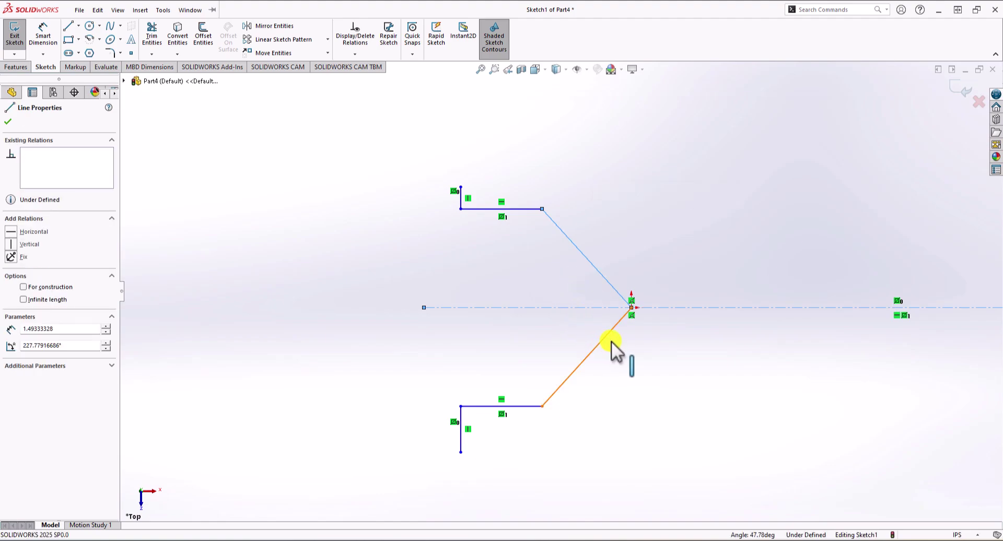
pyautogui.click(10, 354)
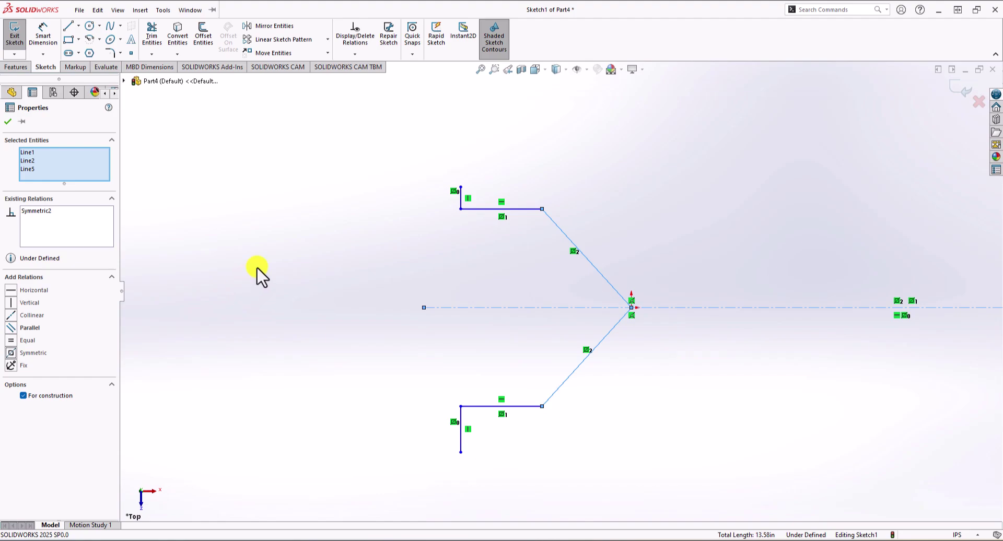
pyautogui.click(265, 265)
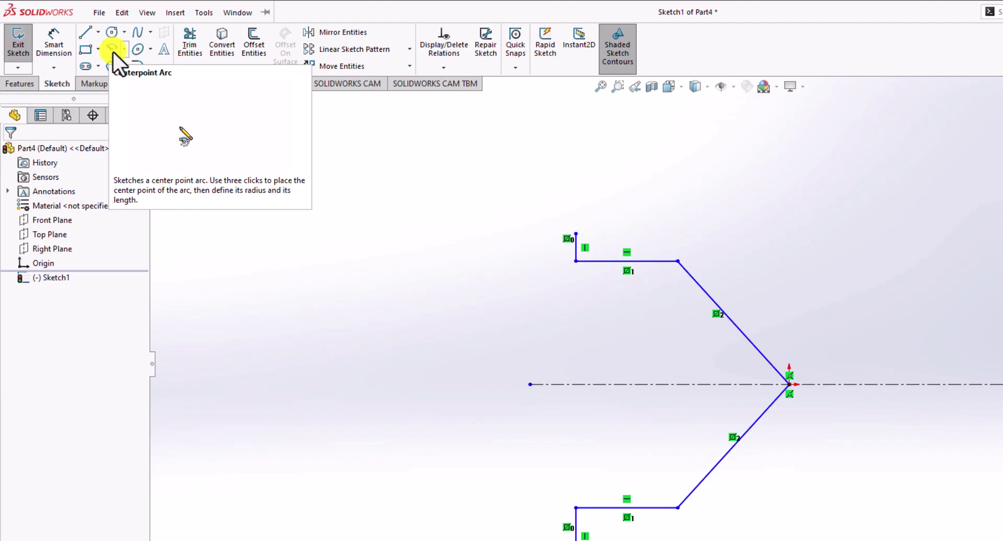
# Draw a centerpoint arc centred on the centerline, sweeping from the top vertical line's end downward.
pyautogui.click(113, 50)
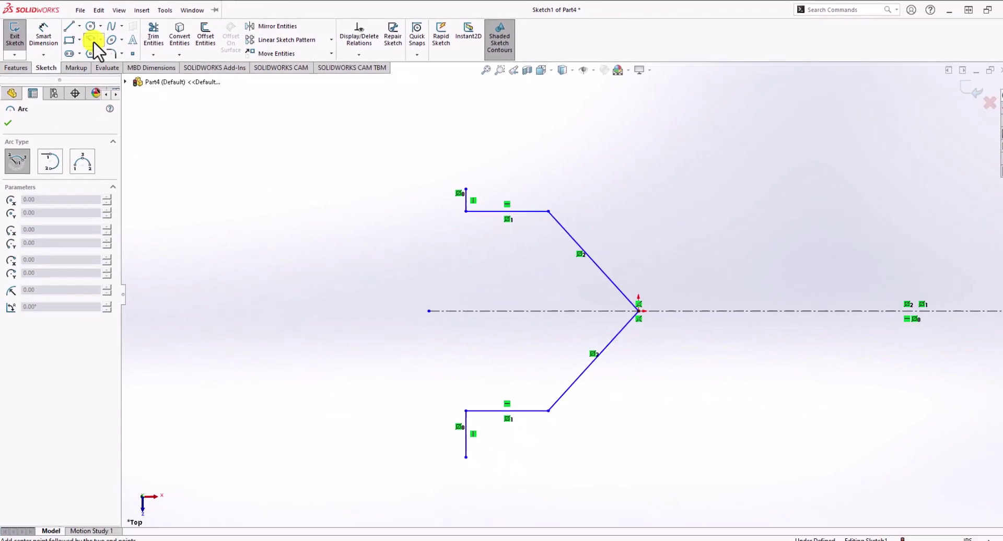
pyautogui.click(523, 307)
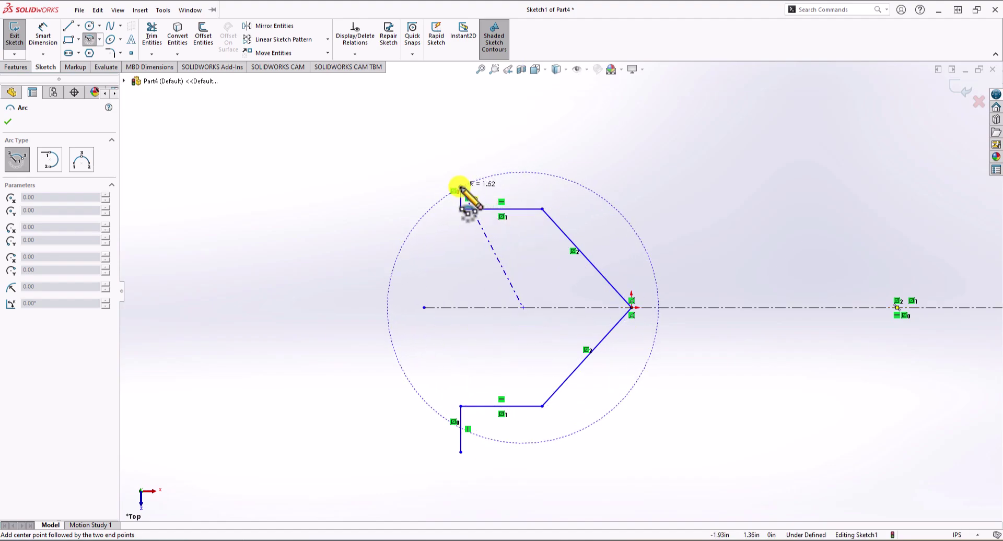
pyautogui.click(460, 187)
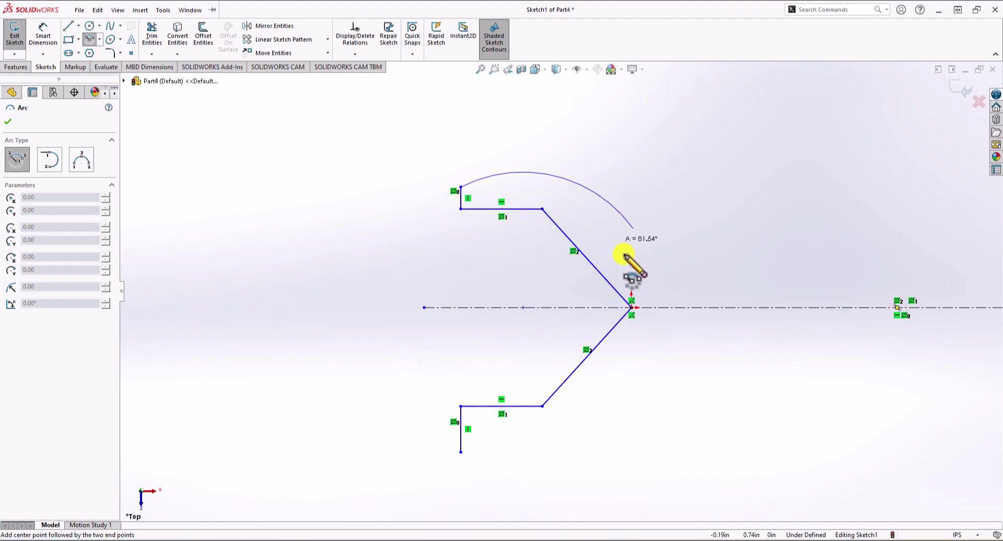
pyautogui.click(485, 447)
pyautogui.press('Escape')
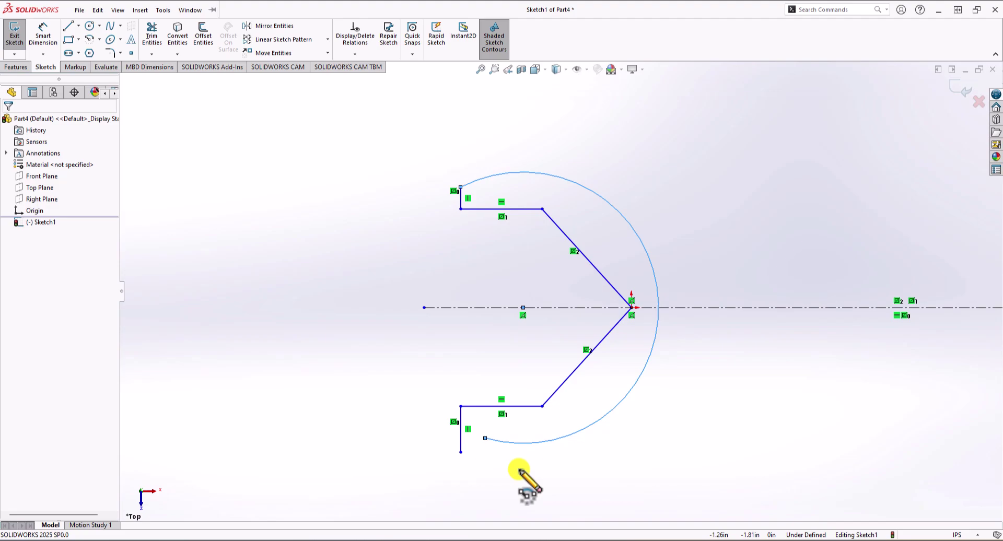
pyautogui.press('Escape')
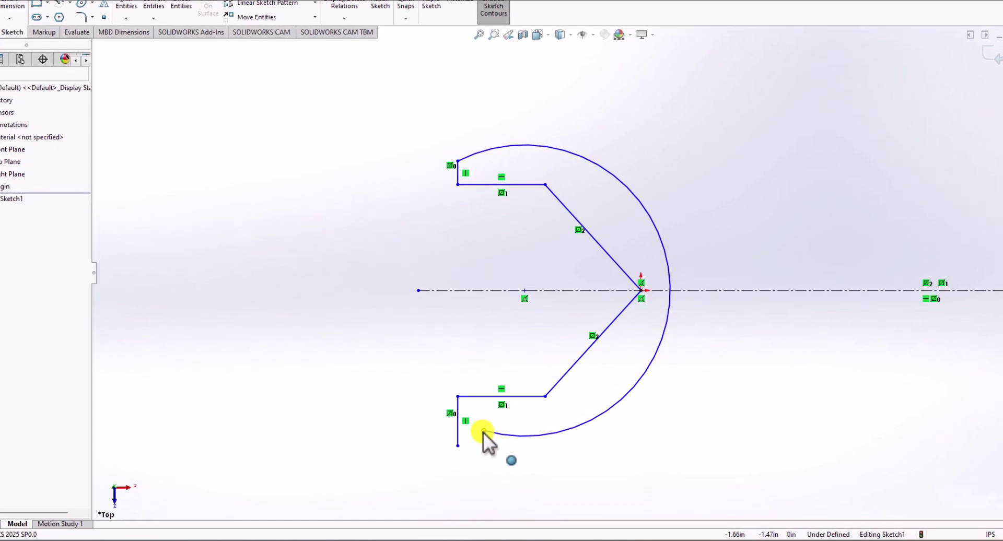
# Merge the arc's lower endpoint with the lower vertical line's bottom endpoint.
pyautogui.click(484, 433)
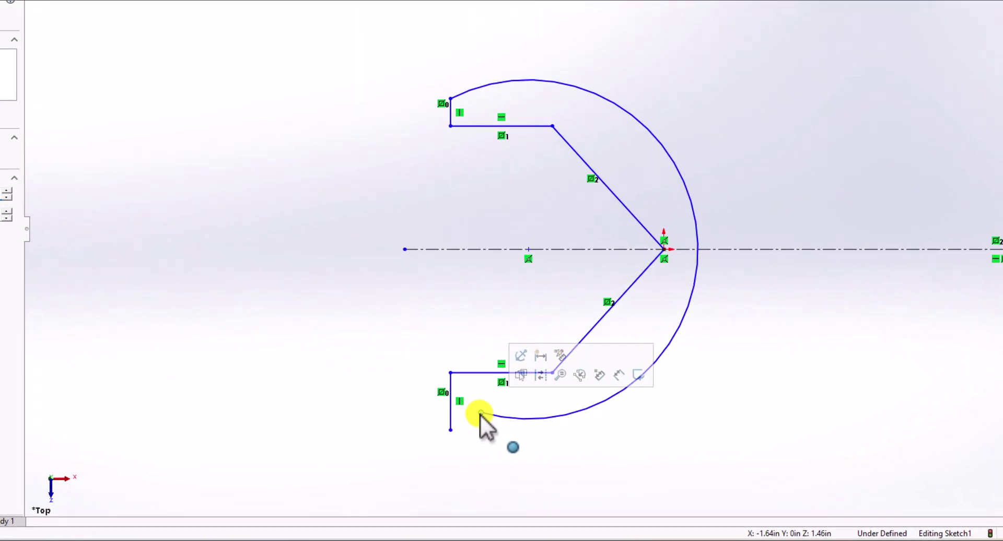
pyautogui.keyDown('ctrl'); pyautogui.click(450, 429); pyautogui.keyUp('ctrl')
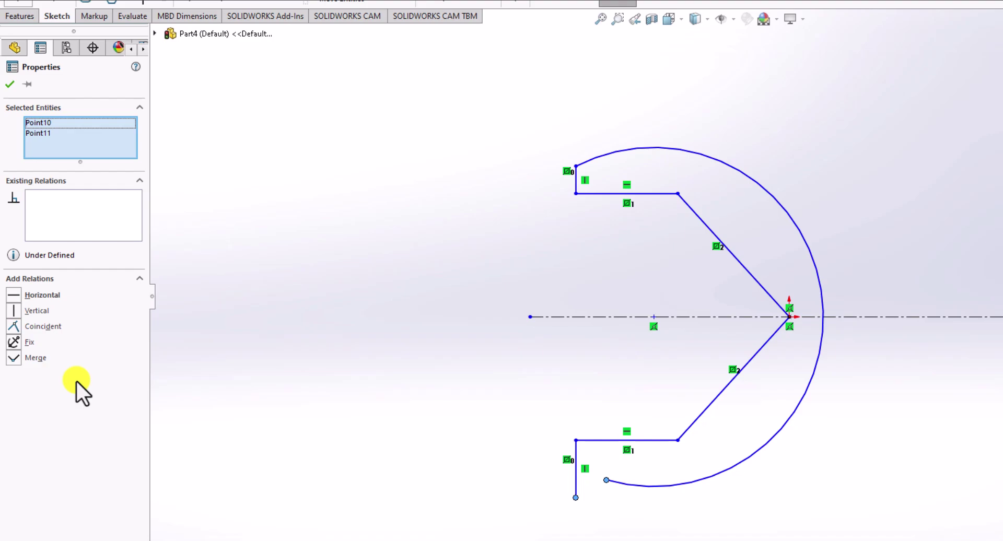
pyautogui.click(17, 328)
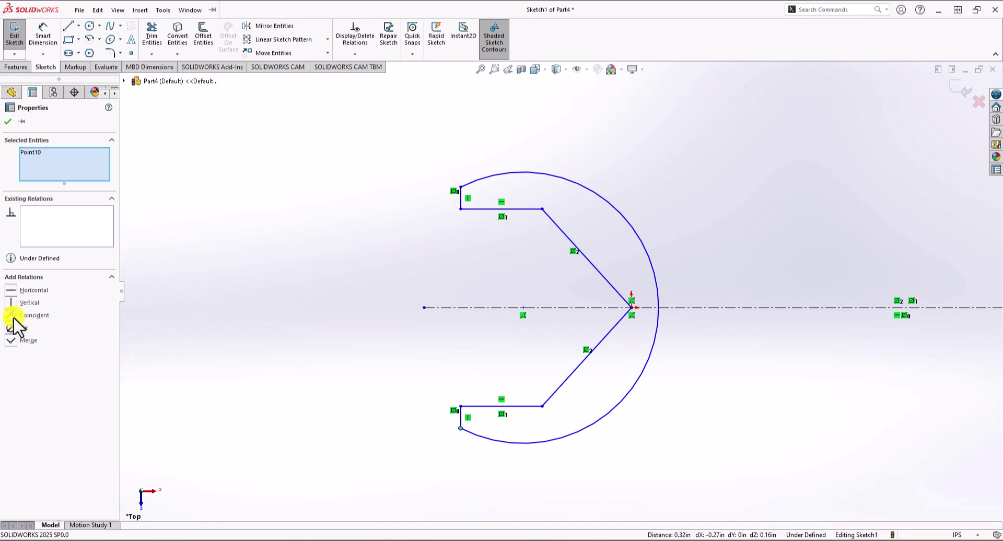
pyautogui.click(212, 242)
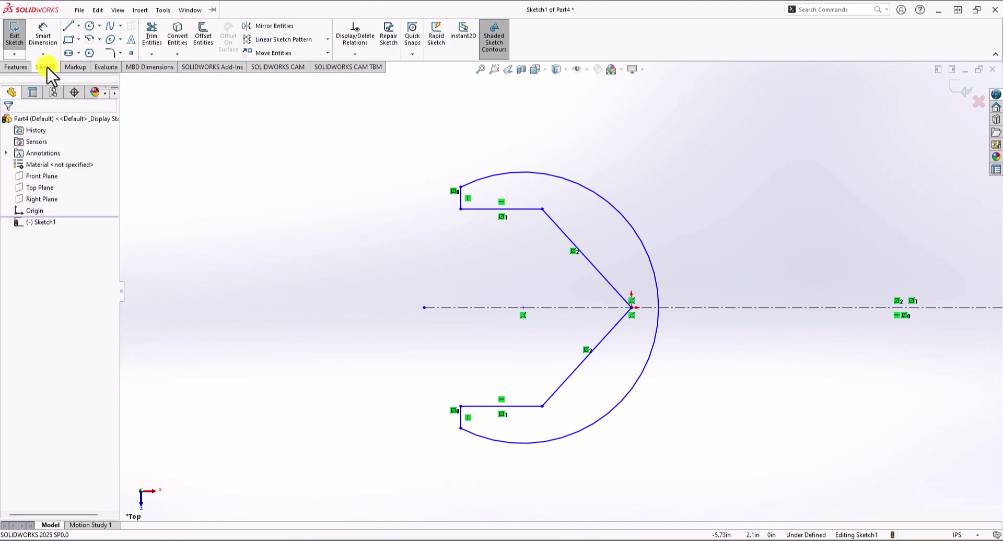
# Dimension the upper jaw line to 0.25 and the left edge to the V point to 0.40.
pyautogui.click(52, 42)
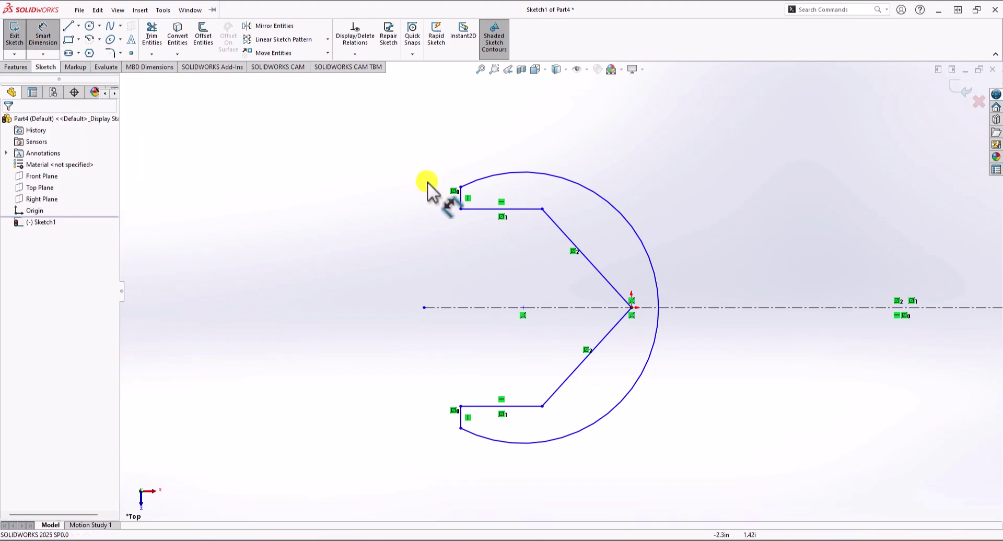
pyautogui.click(499, 209)
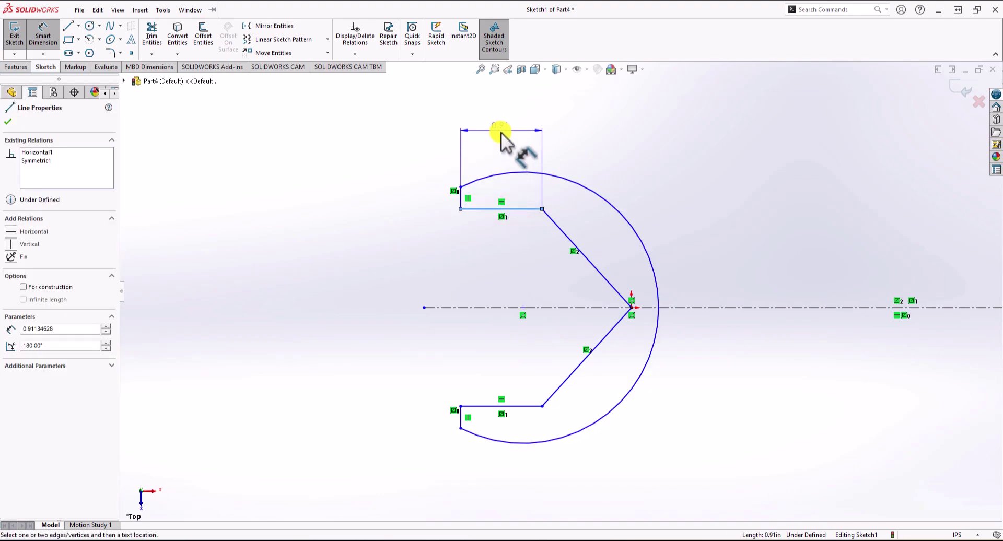
pyautogui.click(500, 131)
pyautogui.press('Return')
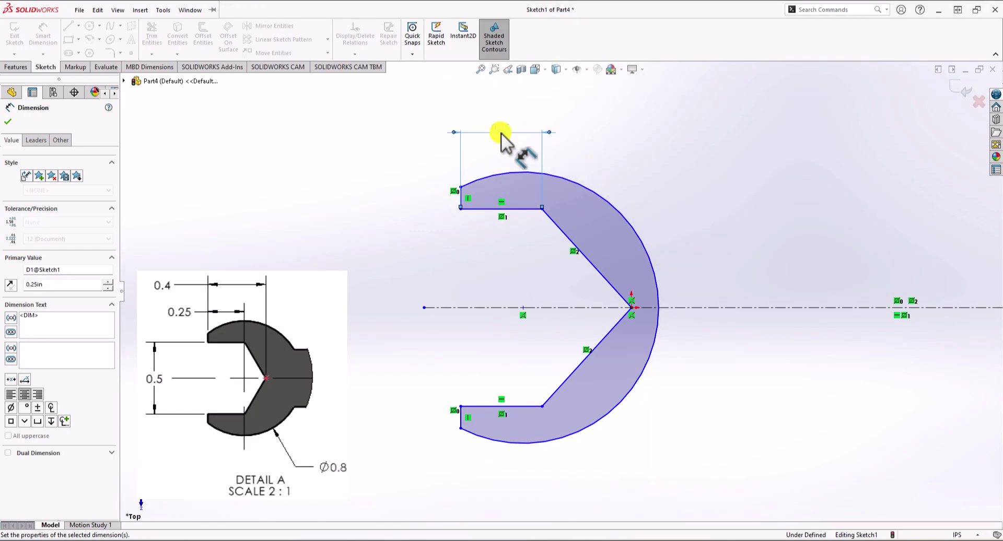
pyautogui.click(461, 197)
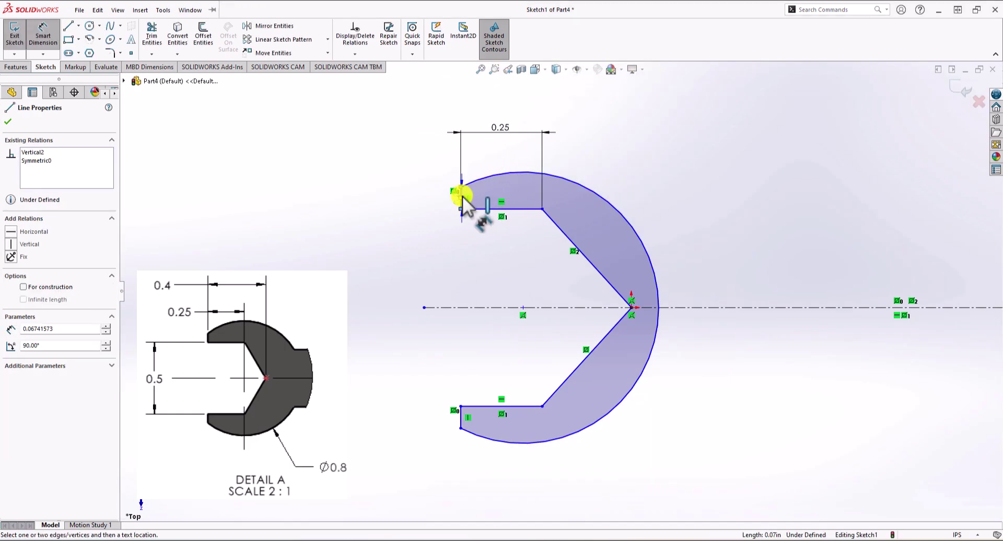
pyautogui.click(632, 306)
pyautogui.click(543, 103)
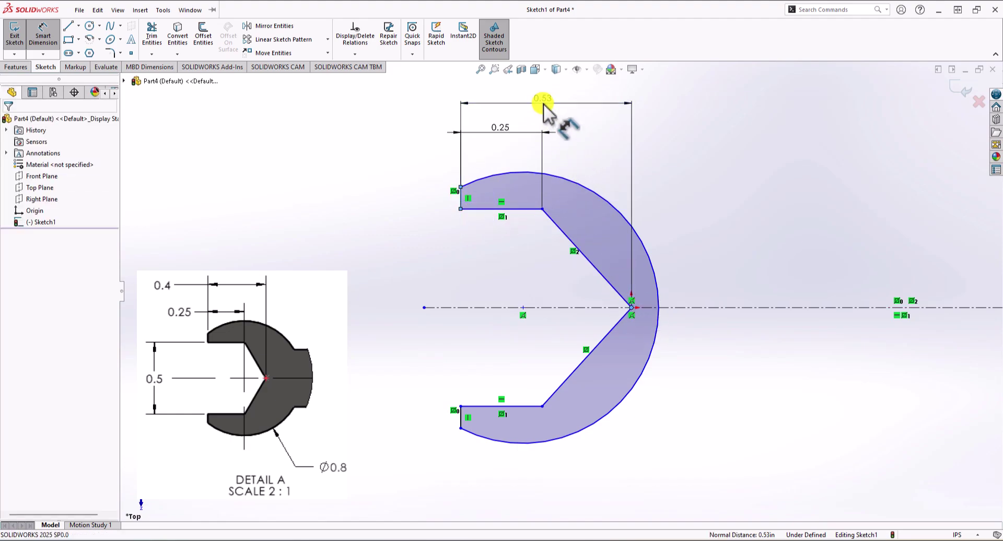
pyautogui.write('0.4')
pyautogui.press('Return')
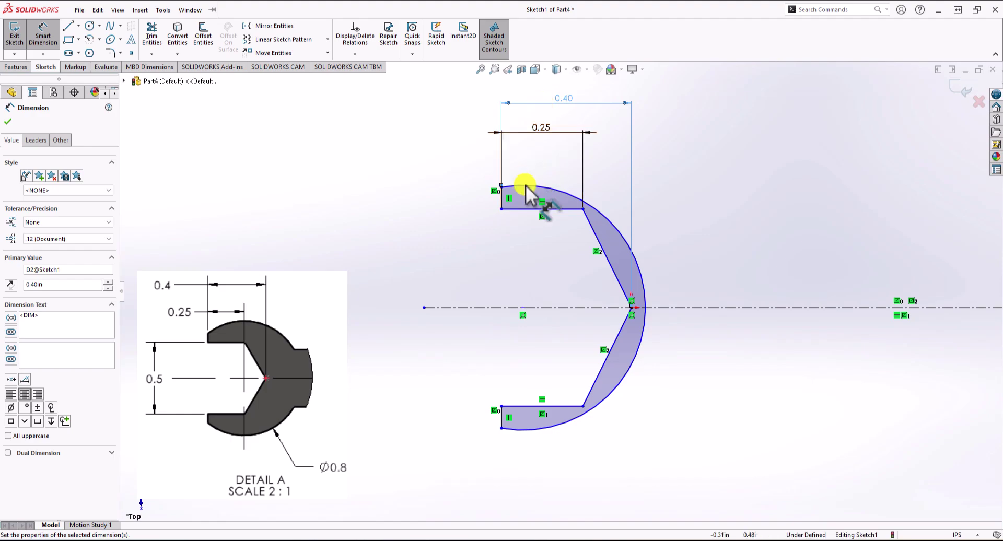
# Set the jaw opening between the upper and lower jaw lines to 0.50.
pyautogui.click(519, 210)
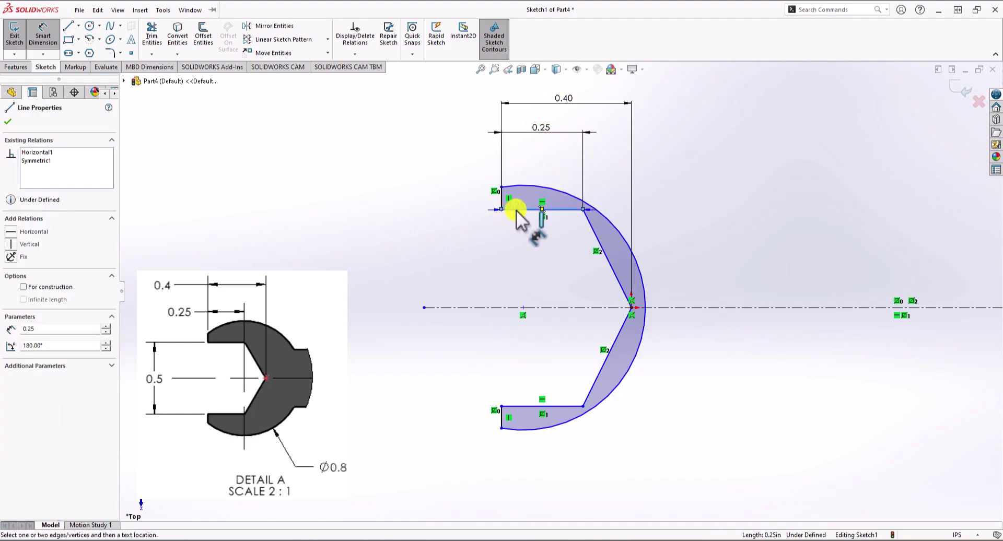
pyautogui.click(526, 407)
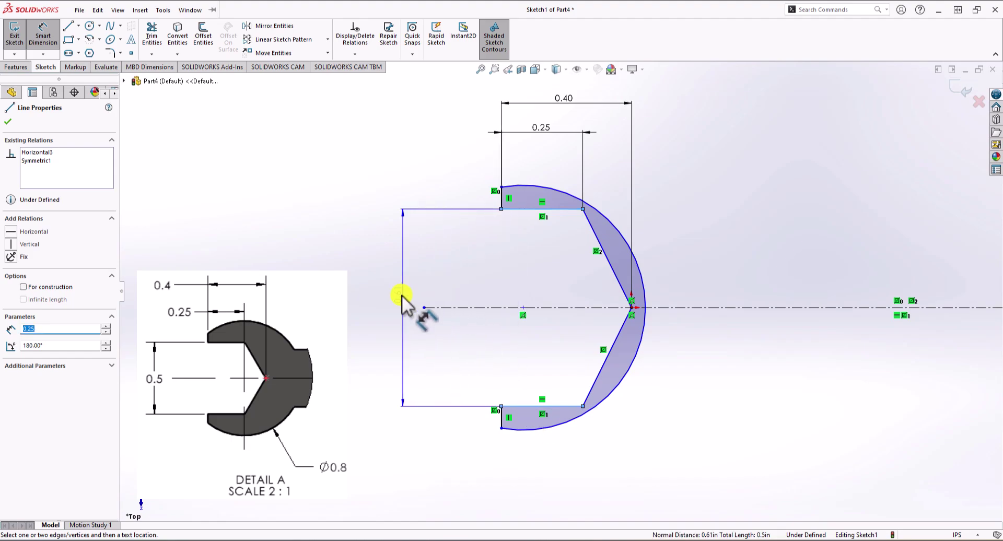
pyautogui.click(403, 296)
pyautogui.write('0.5')
pyautogui.press('Return')
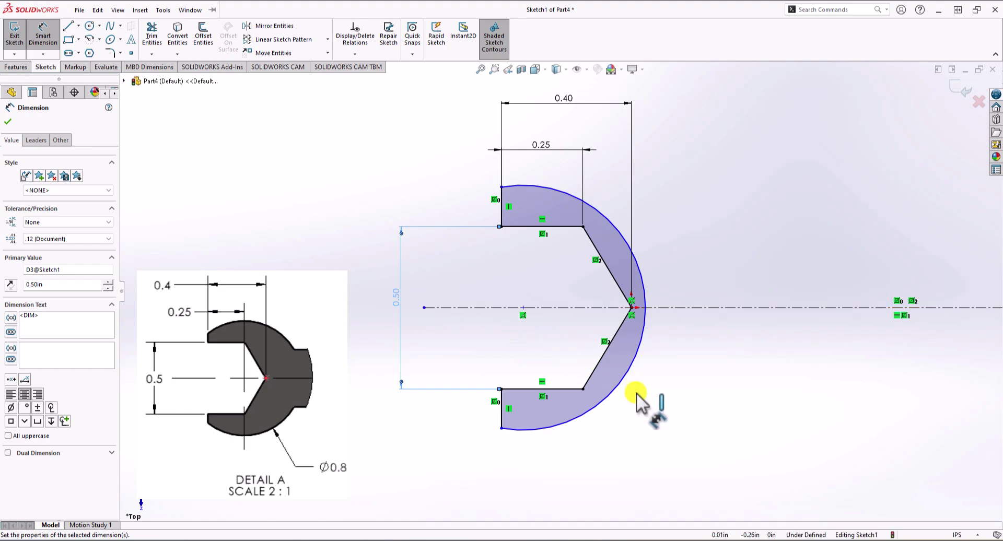
pyautogui.click(619, 385)
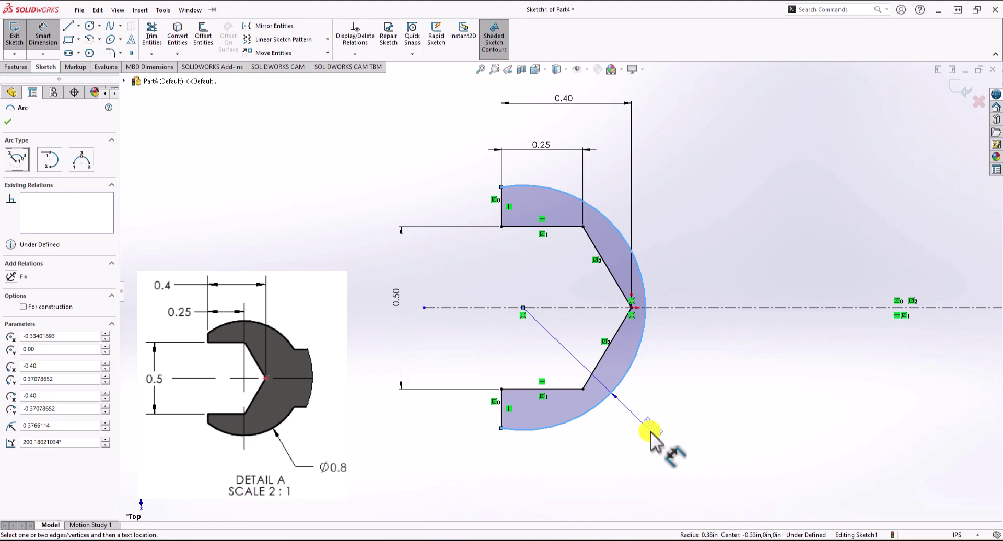
# Place a radius dimension beside the outer jaw arc and set it to R0.40.
pyautogui.click(648, 421)
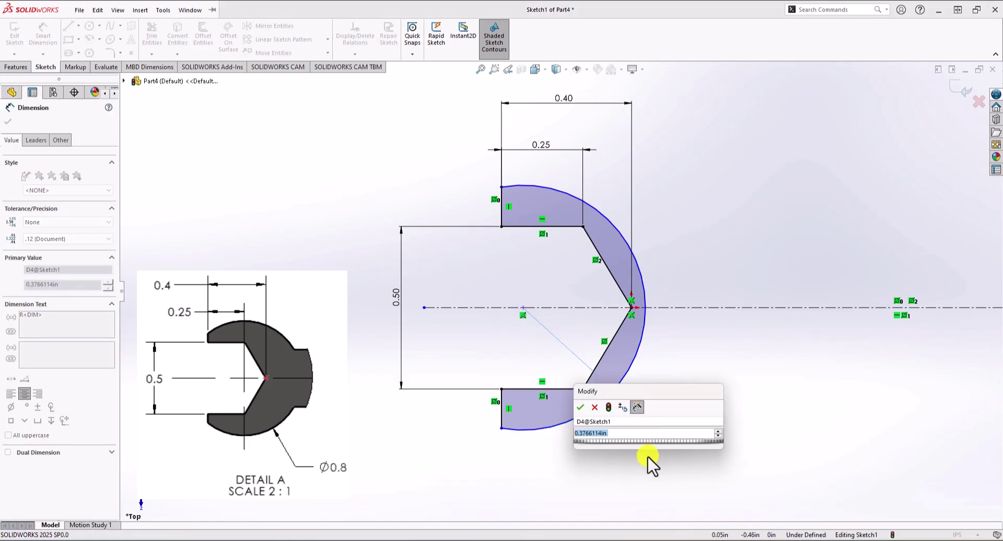
pyautogui.write('0.4')
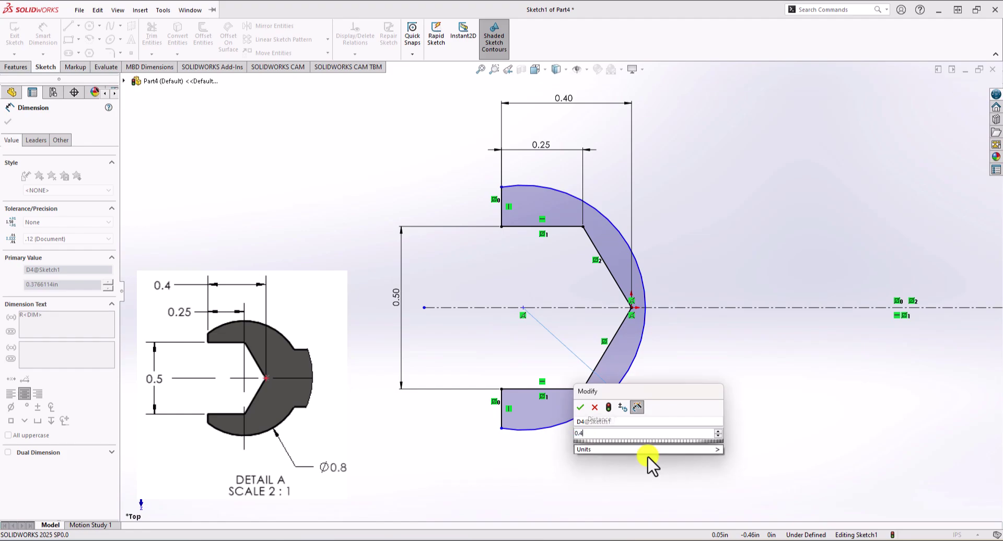
pyautogui.press('Return')
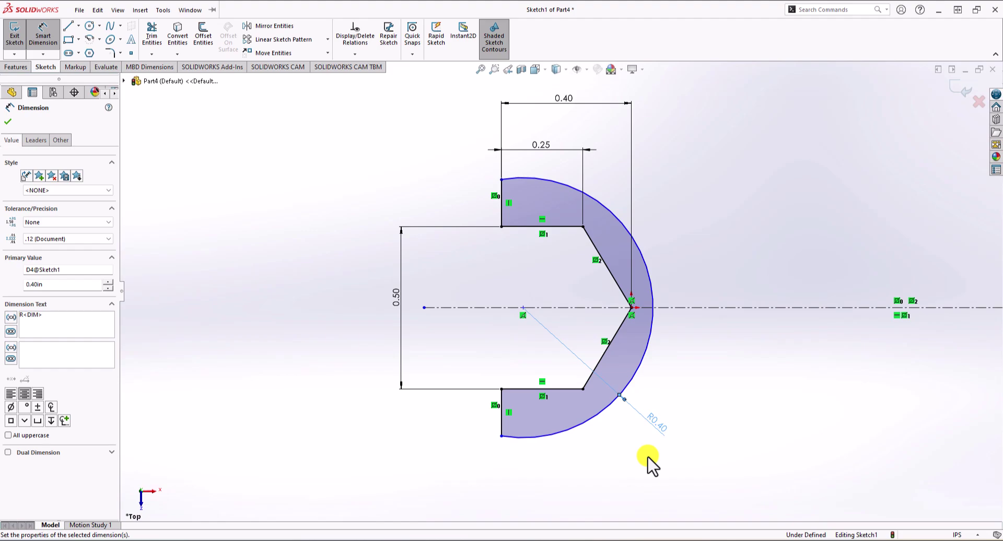
pyautogui.scroll(5, 780, 390)
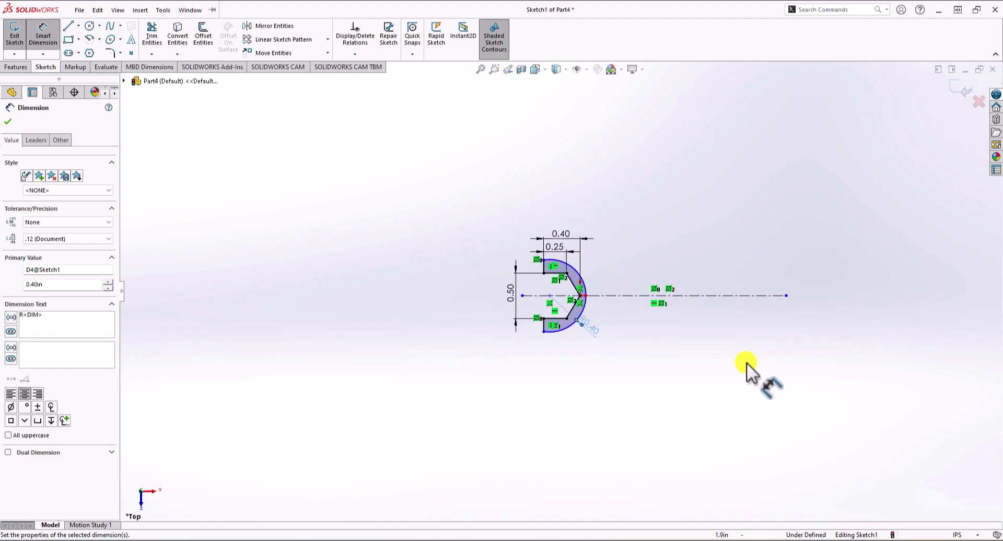
pyautogui.press('Escape')
pyautogui.scroll(-5, 742, 301)
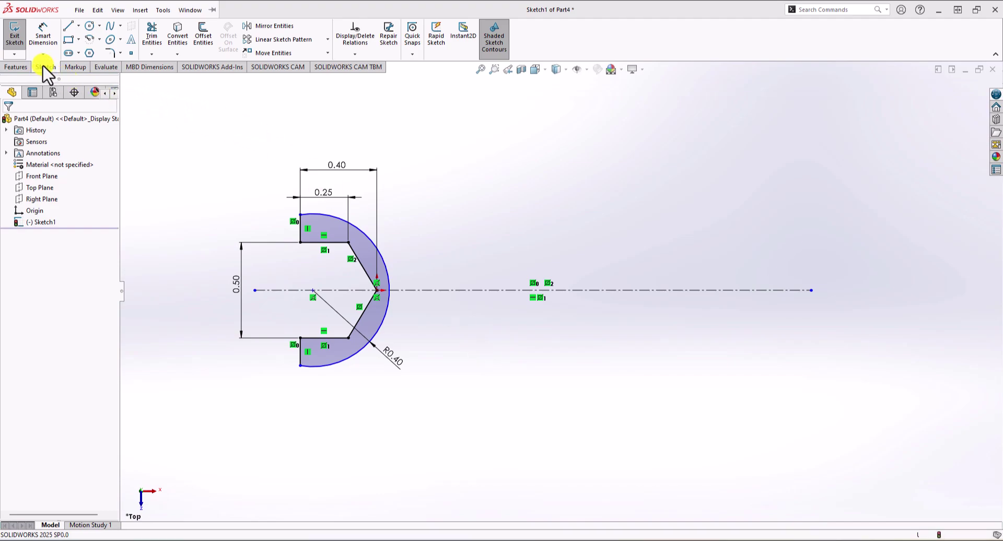
# Draw upper and lower horizontal handle lines running right from the jaw arc, either side of the centerline.
pyautogui.click(68, 25)
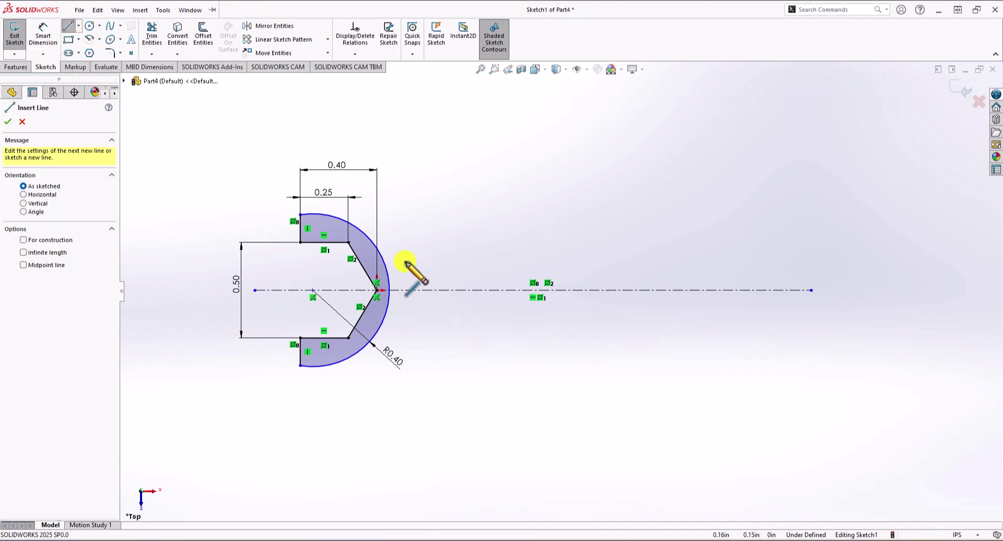
pyautogui.click(324, 214)
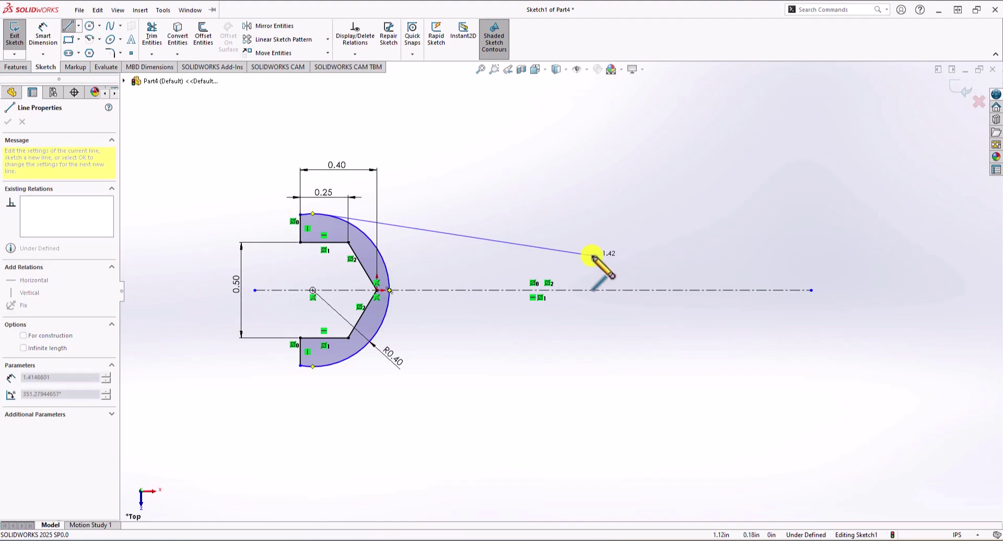
pyautogui.press('Escape')
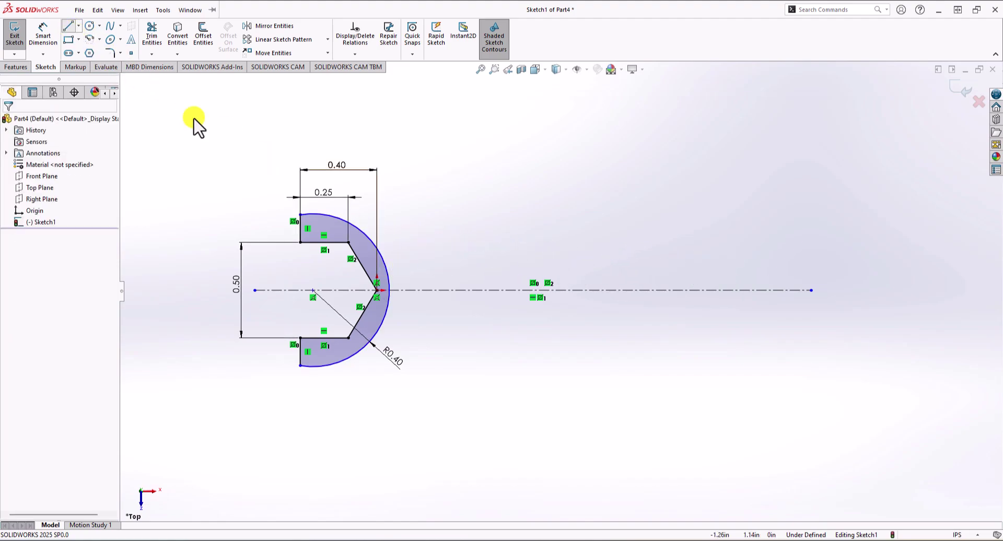
pyautogui.click(384, 259)
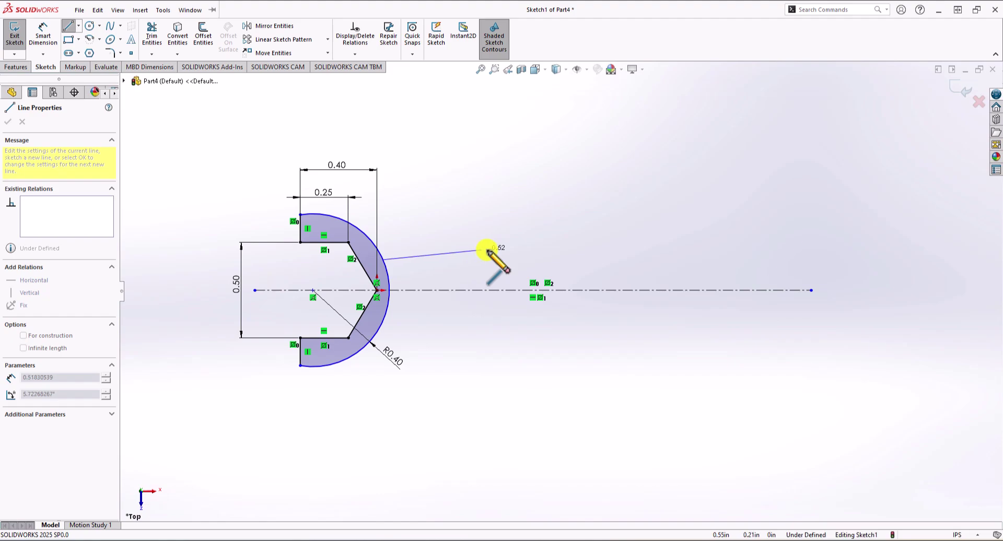
pyautogui.click(761, 260)
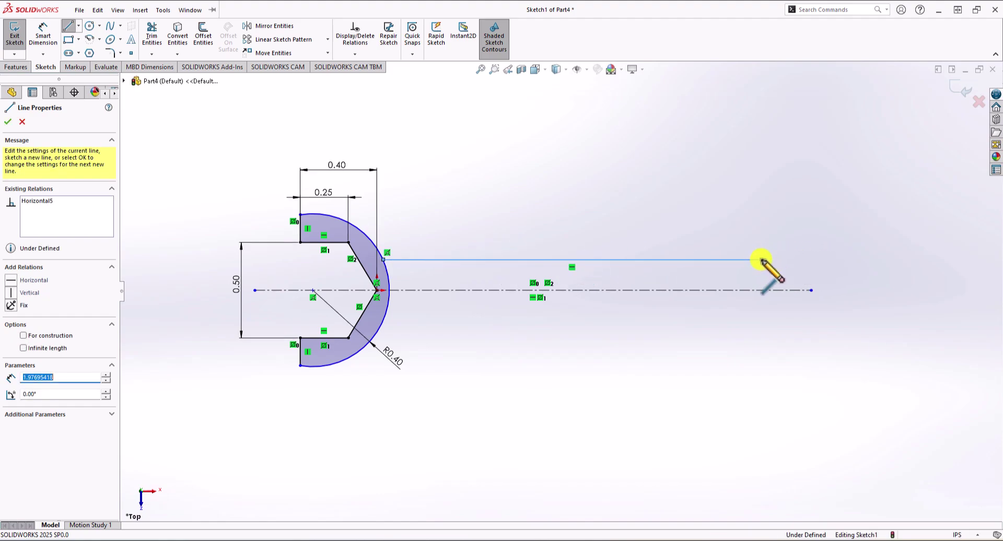
pyautogui.press('Escape')
pyautogui.click(68, 26)
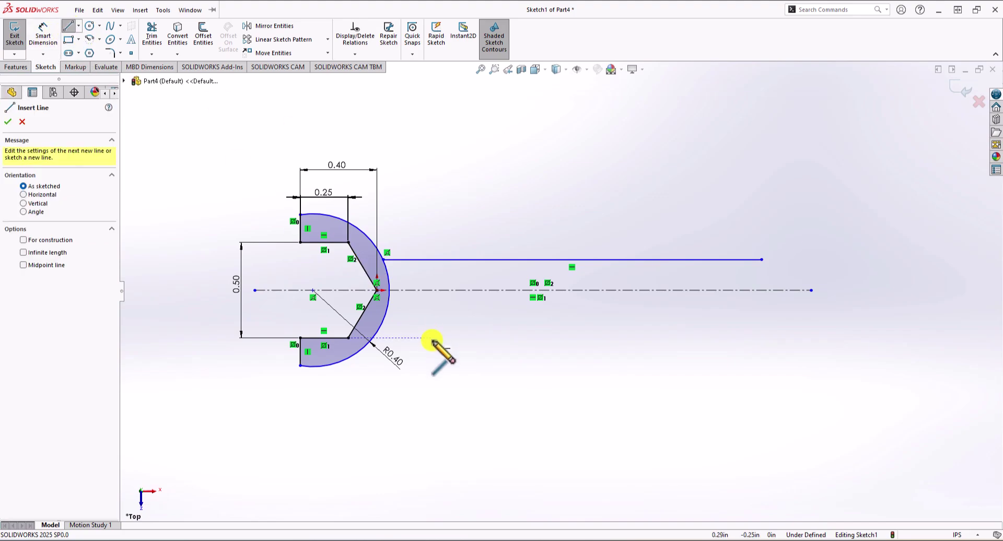
pyautogui.click(385, 316)
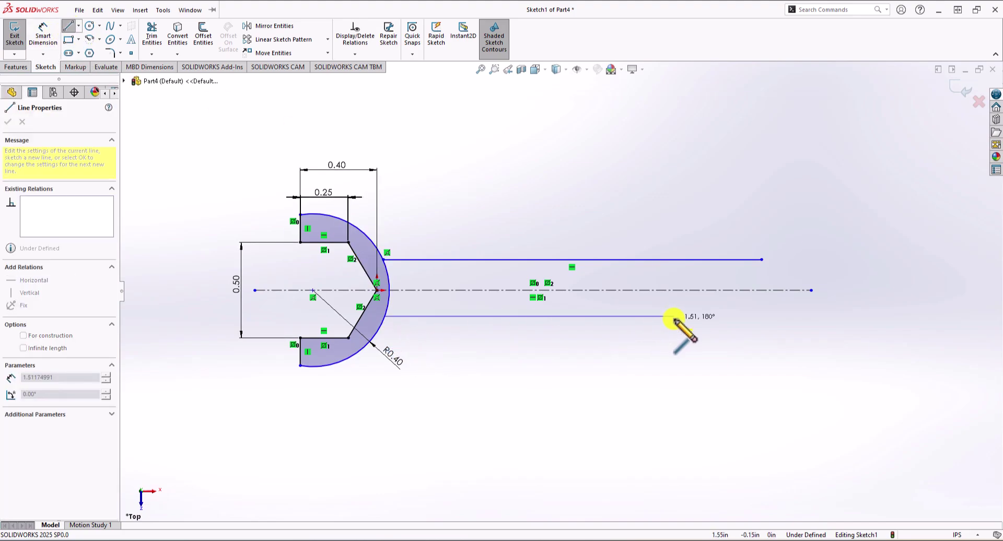
pyautogui.click(760, 316)
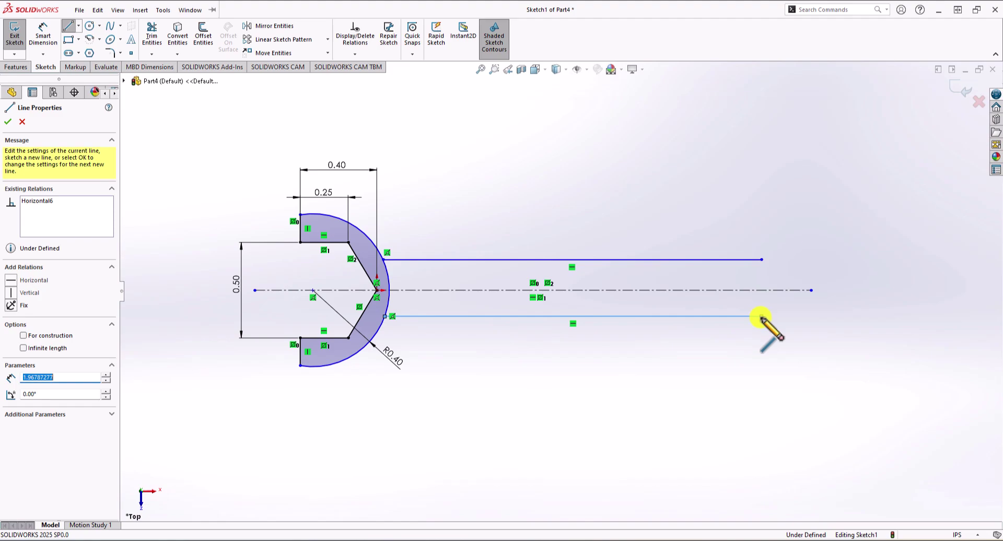
pyautogui.press('Escape')
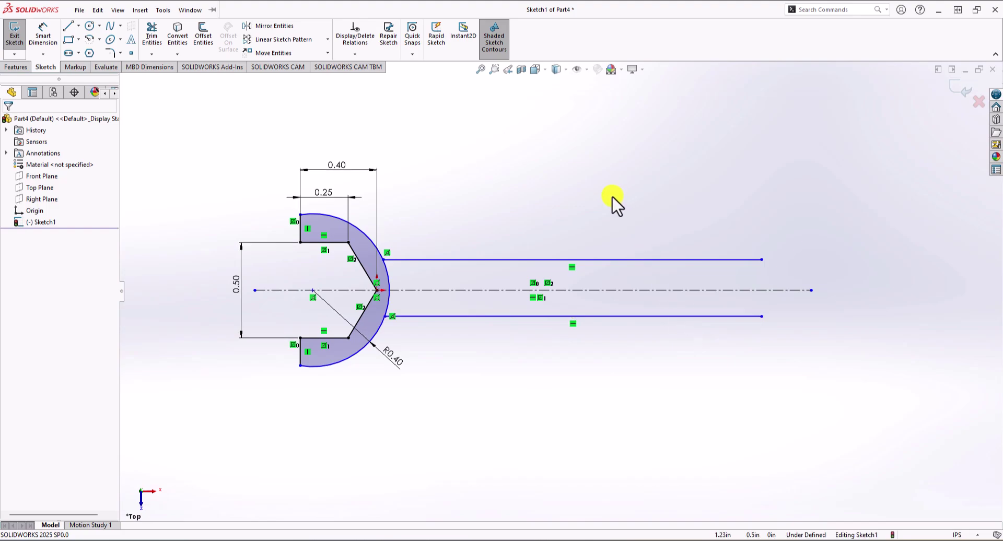
# Make the two handle lines symmetric about the centerline.
pyautogui.click(607, 260)
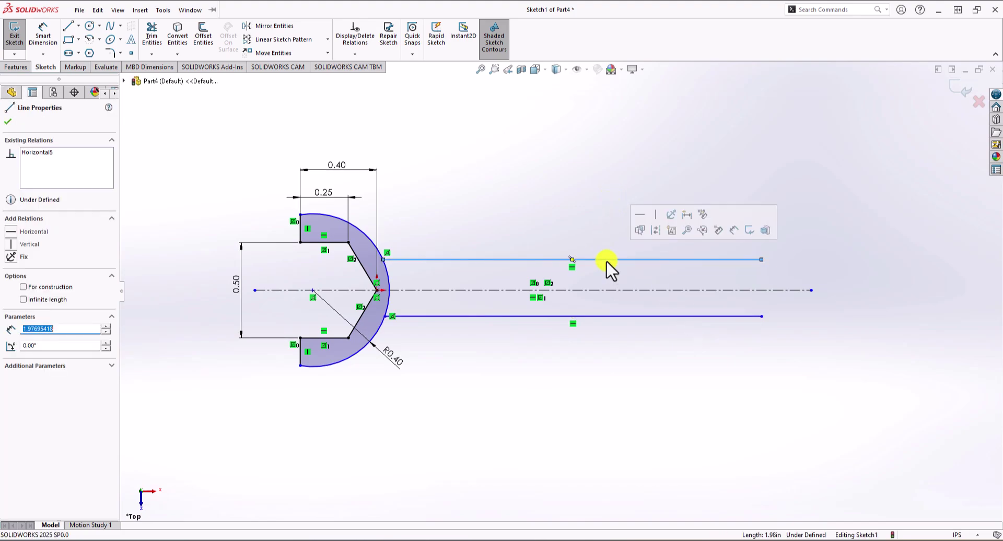
pyautogui.keyDown('ctrl'); pyautogui.click(601, 291); pyautogui.keyUp('ctrl')
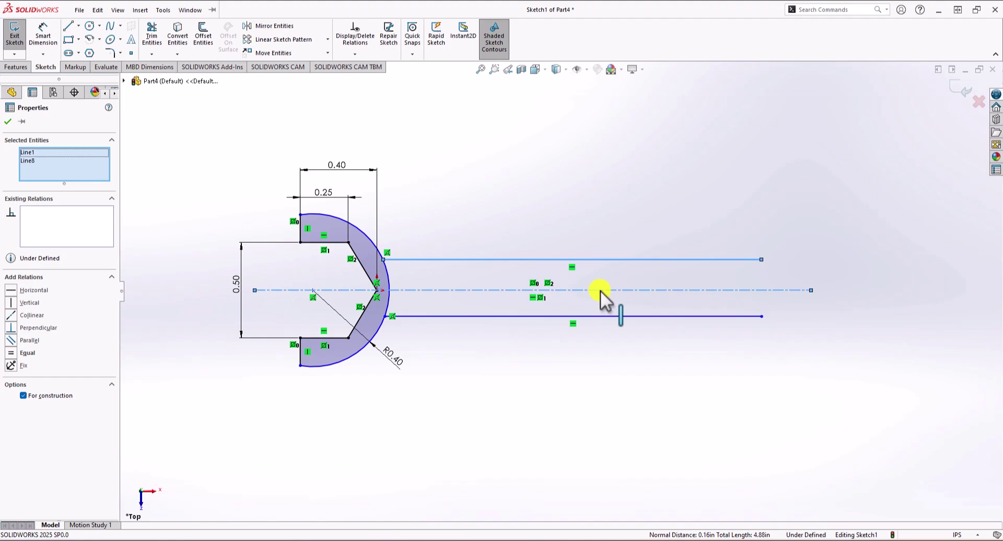
pyautogui.keyDown('ctrl'); pyautogui.click(598, 316); pyautogui.keyUp('ctrl')
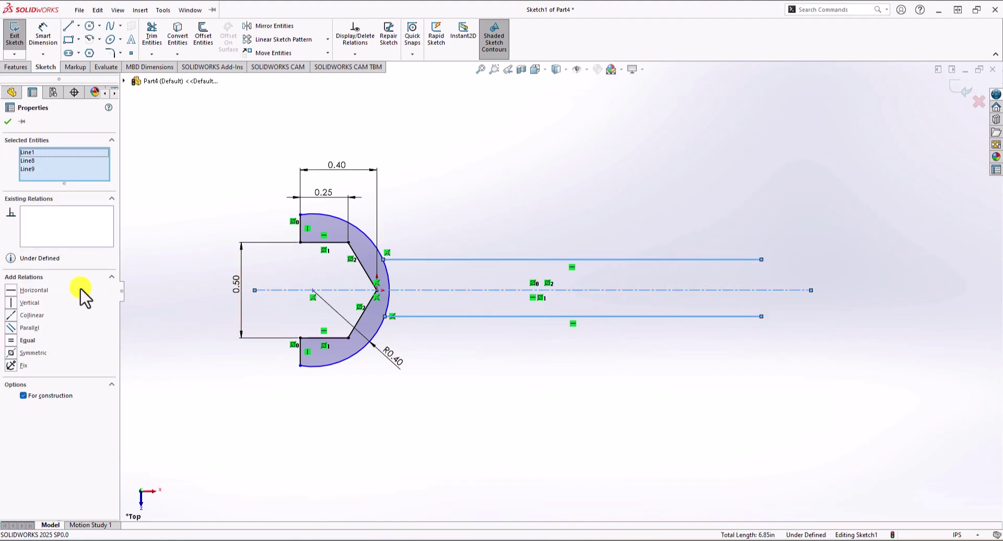
pyautogui.click(11, 354)
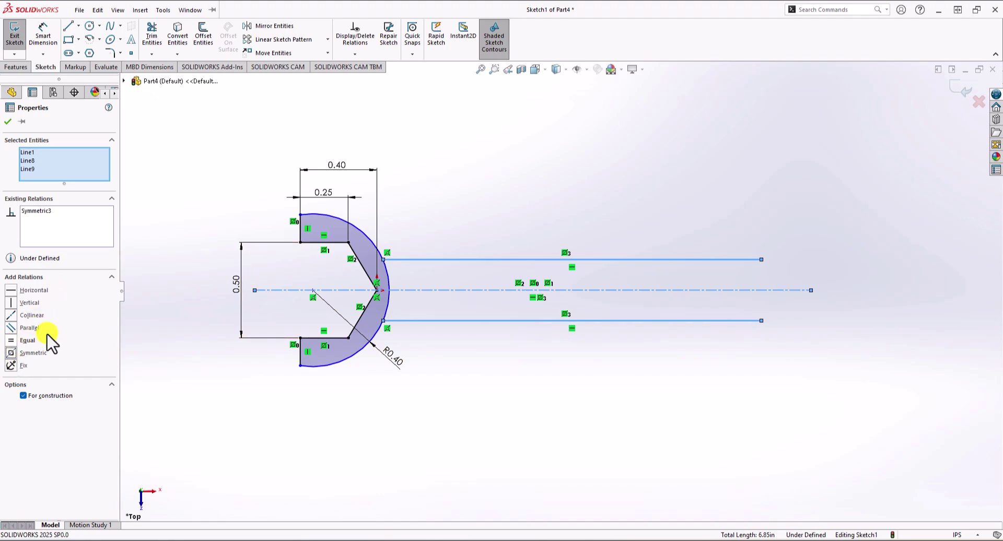
# Dimension the spacing between the two handle lines to 0.4.
pyautogui.click(41, 35)
pyautogui.click(500, 259)
pyautogui.click(499, 320)
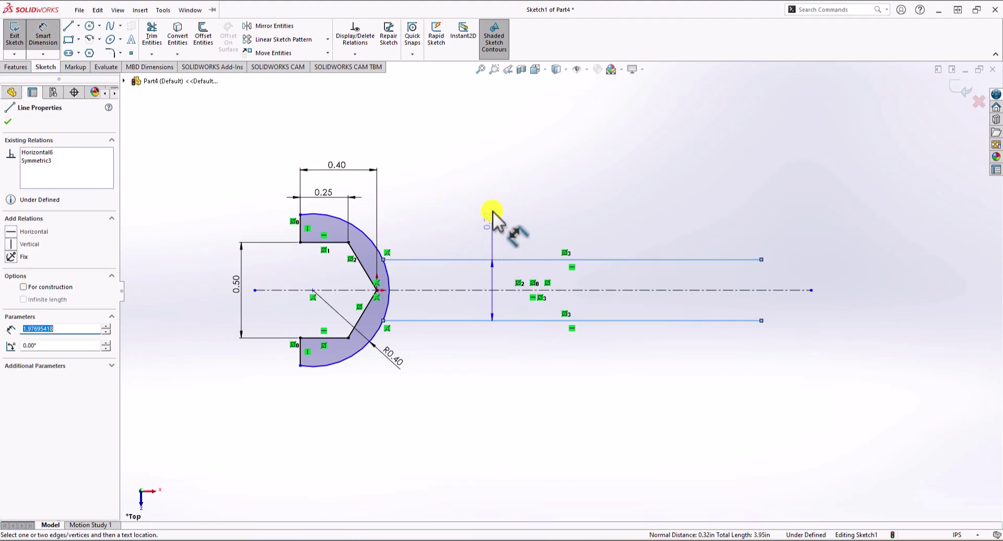
pyautogui.click(492, 187)
pyautogui.write('0.4')
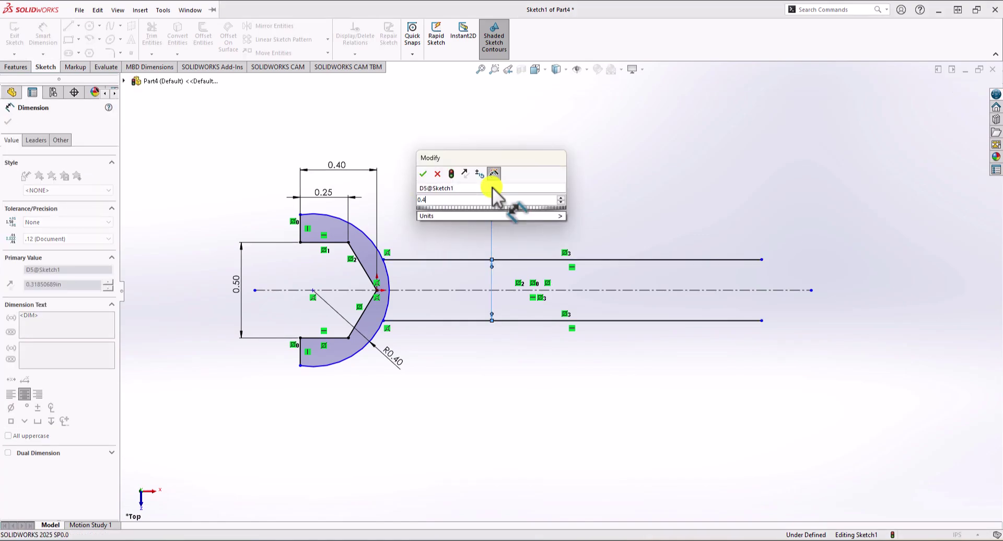
pyautogui.press('Return')
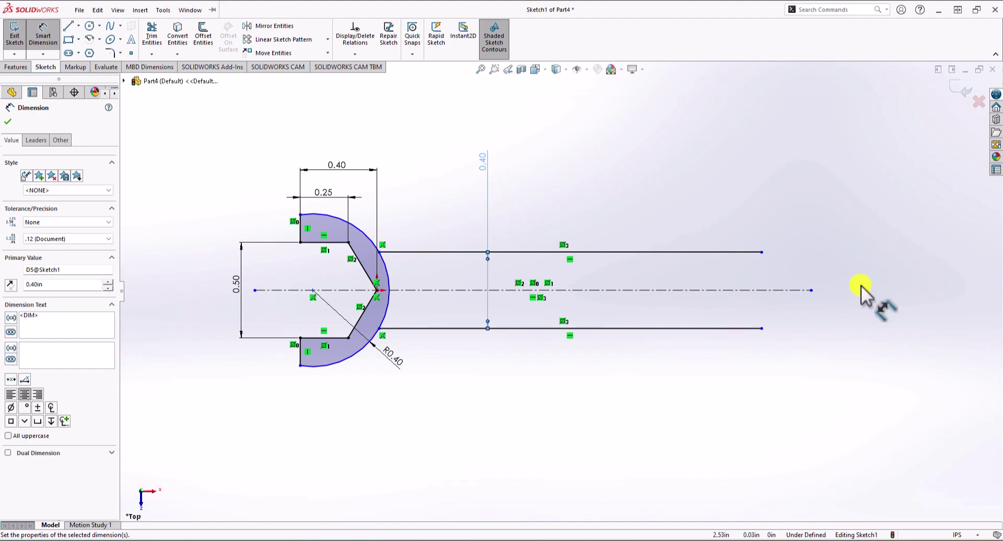
pyautogui.press('z')
pyautogui.scroll(-3, 857, 286)
pyautogui.scroll(1, 721, 285)
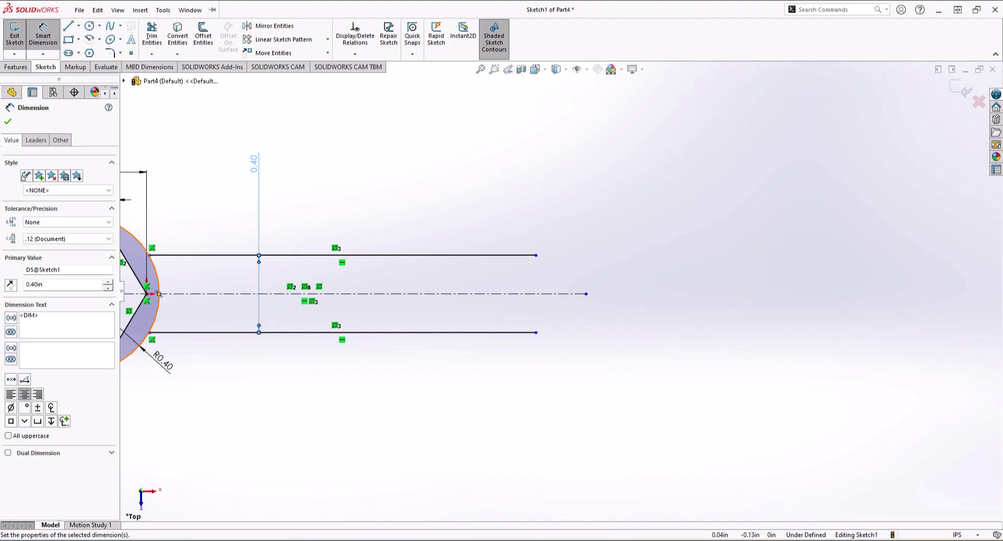
# Draw a circle centred on the centerline's end and dimension its diameter to 0.8.
pyautogui.click(90, 26)
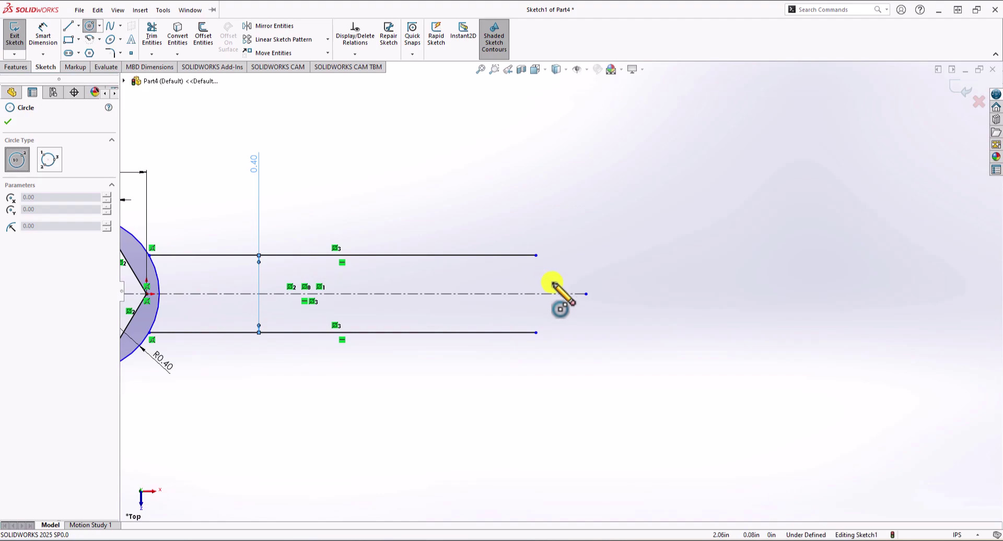
pyautogui.click(572, 293)
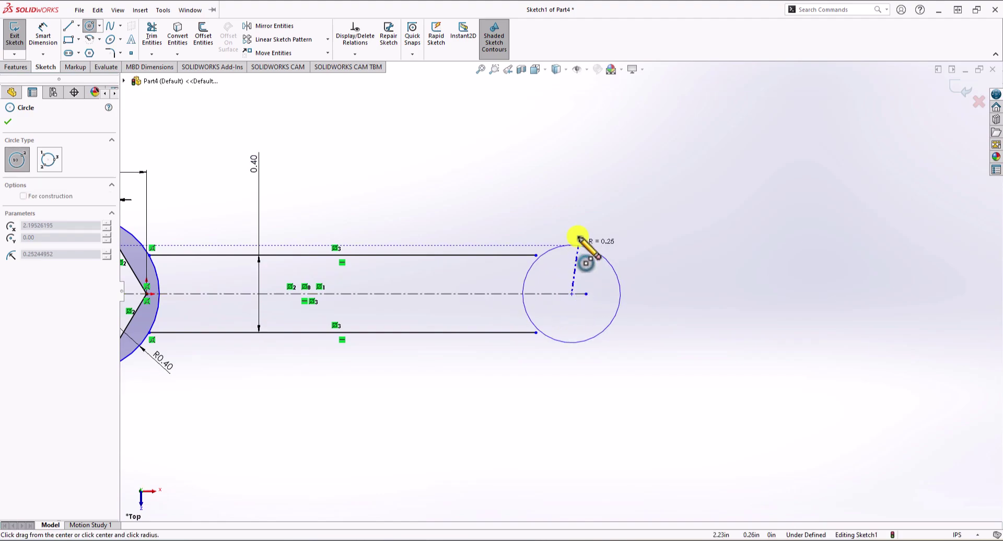
pyautogui.click(580, 220)
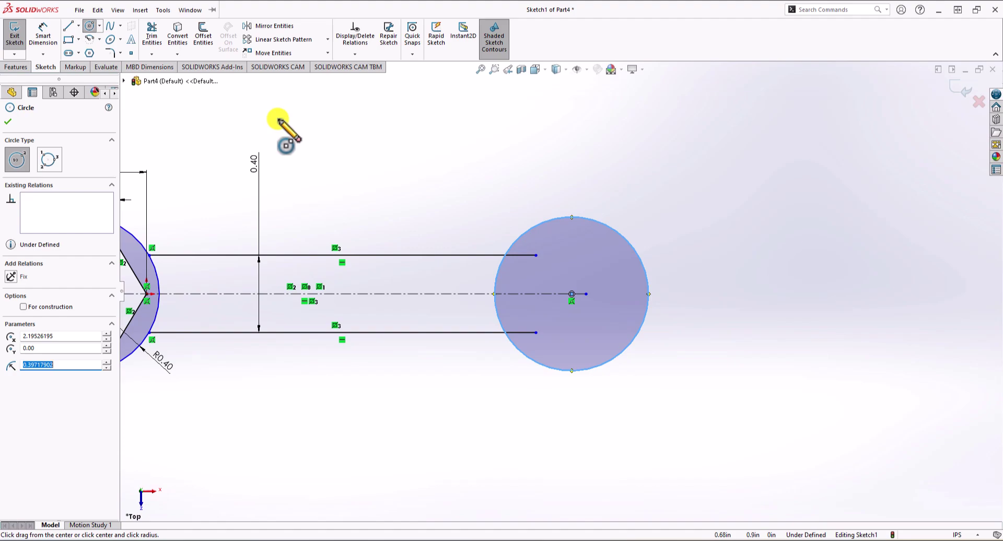
pyautogui.click(43, 35)
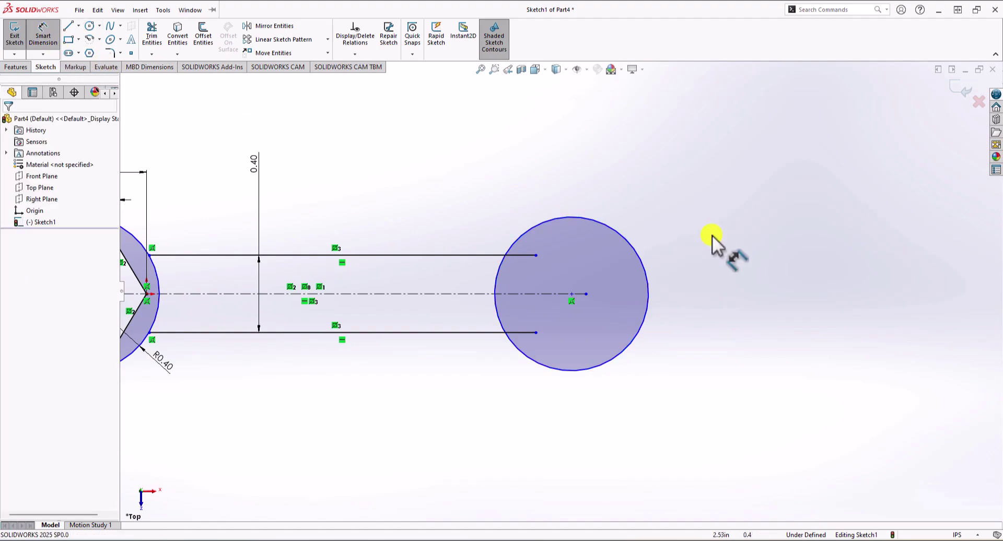
pyautogui.click(600, 223)
pyautogui.click(575, 173)
pyautogui.write('0.')
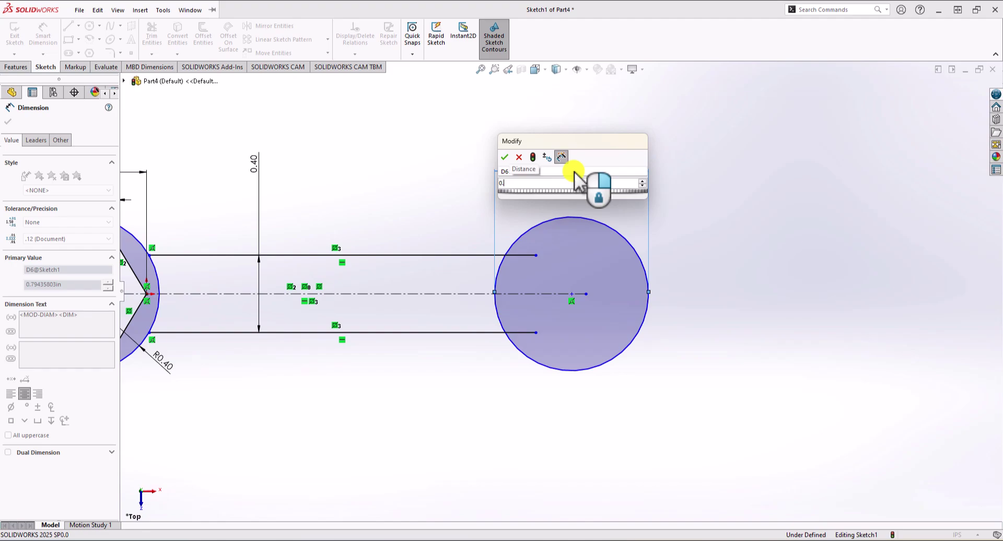
pyautogui.write('8')
pyautogui.press('Return')
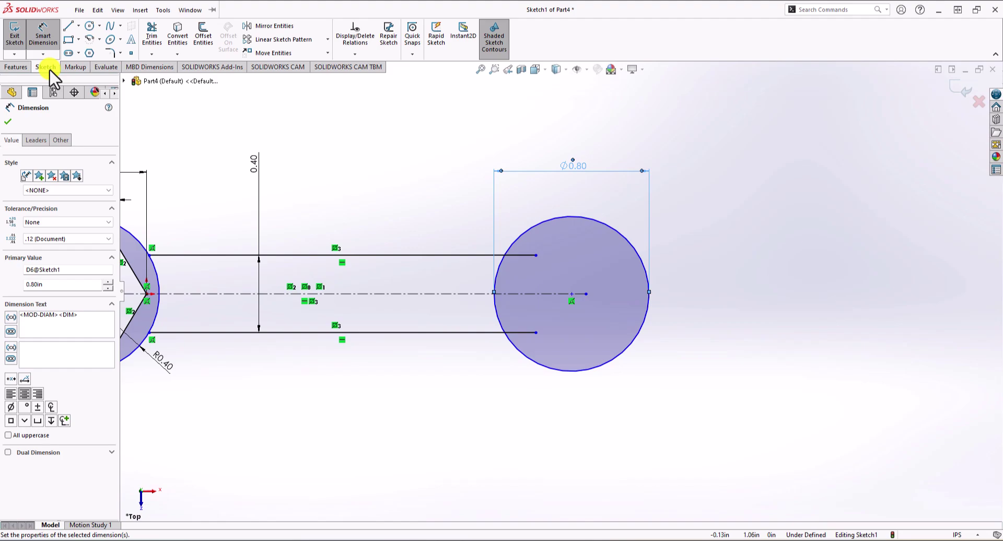
# Draw a six-sided polygon centred on the end ring circle's centre.
pyautogui.click(90, 53)
pyautogui.click(572, 293)
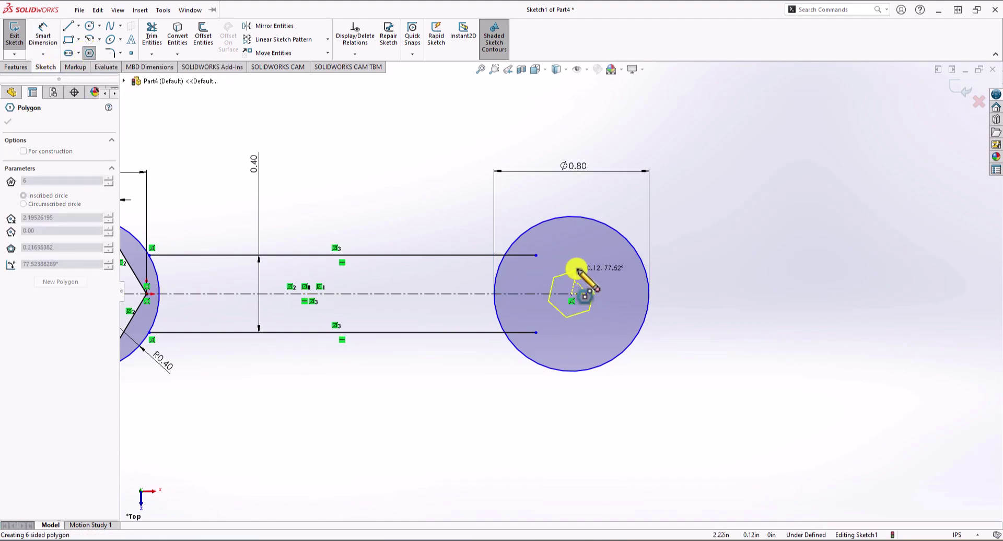
pyautogui.click(587, 264)
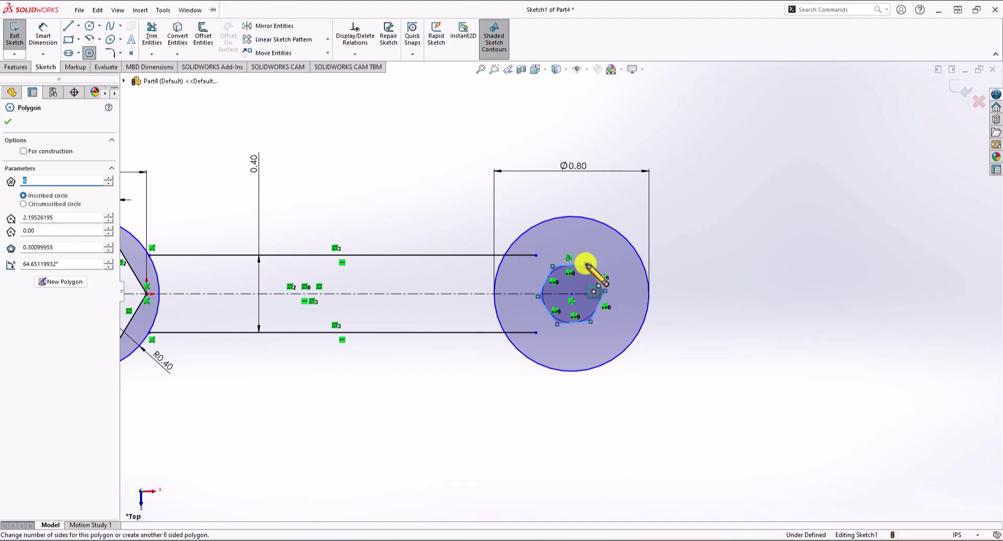
pyautogui.press('Escape')
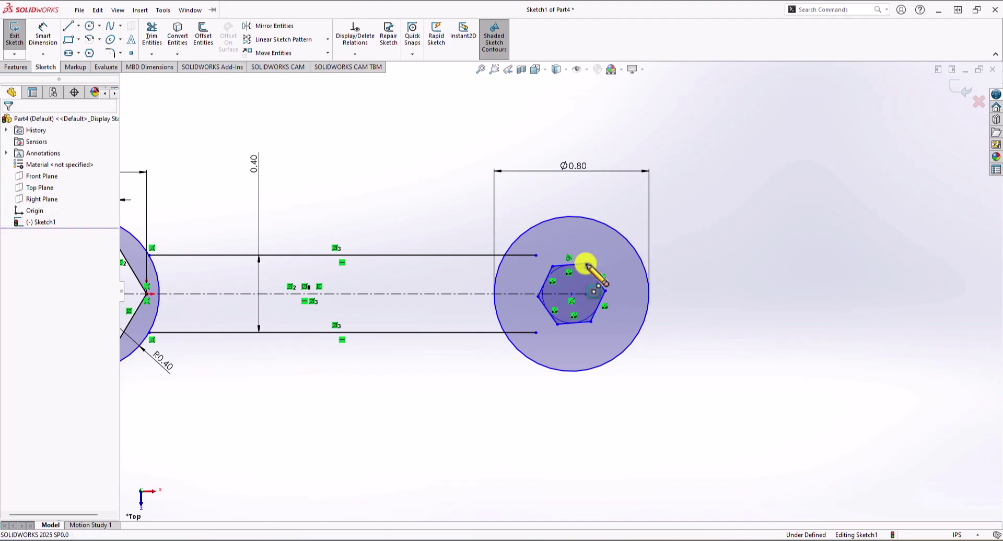
# Make the hexagon's top edge horizontal.
pyautogui.click(583, 264)
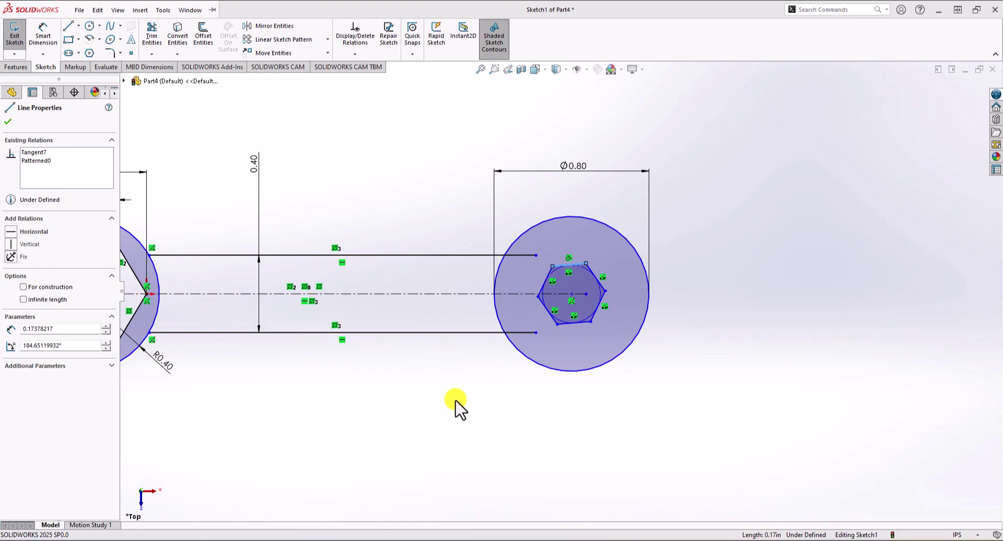
pyautogui.click(707, 396)
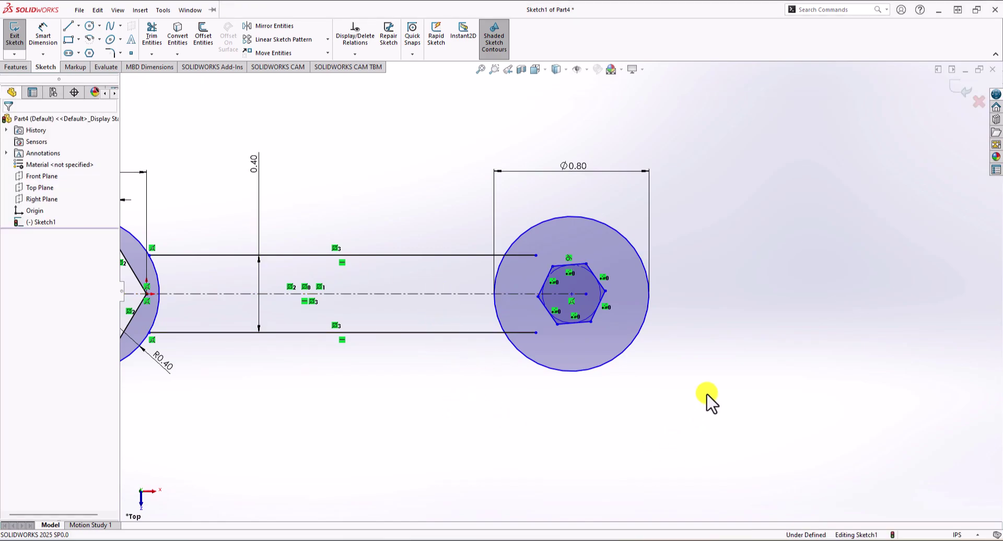
pyautogui.click(581, 265)
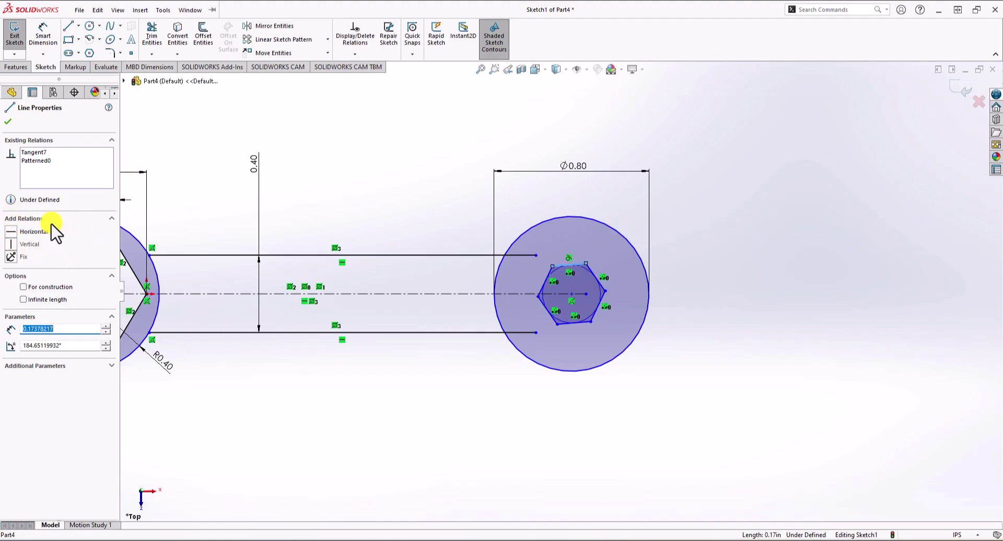
pyautogui.click(12, 234)
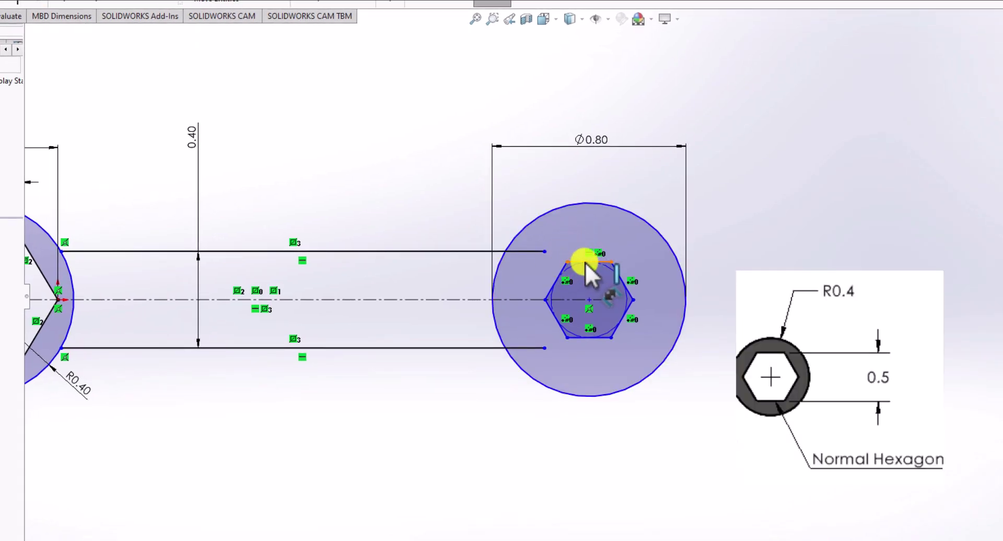
# Dimension the hexagon 0.5 across the flats, from top edge to bottom edge.
pyautogui.click(585, 262)
pyautogui.click(594, 338)
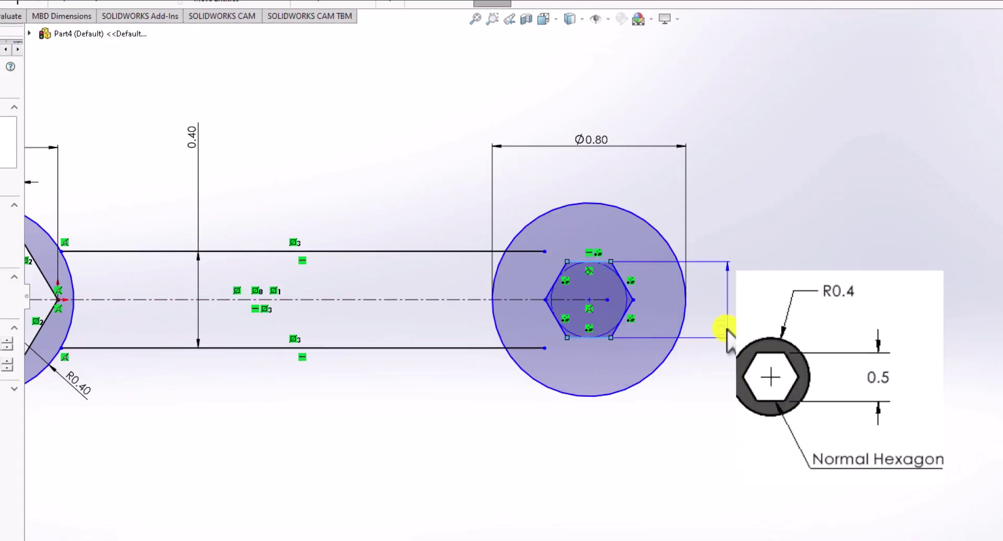
pyautogui.click(776, 301)
pyautogui.write('0.5')
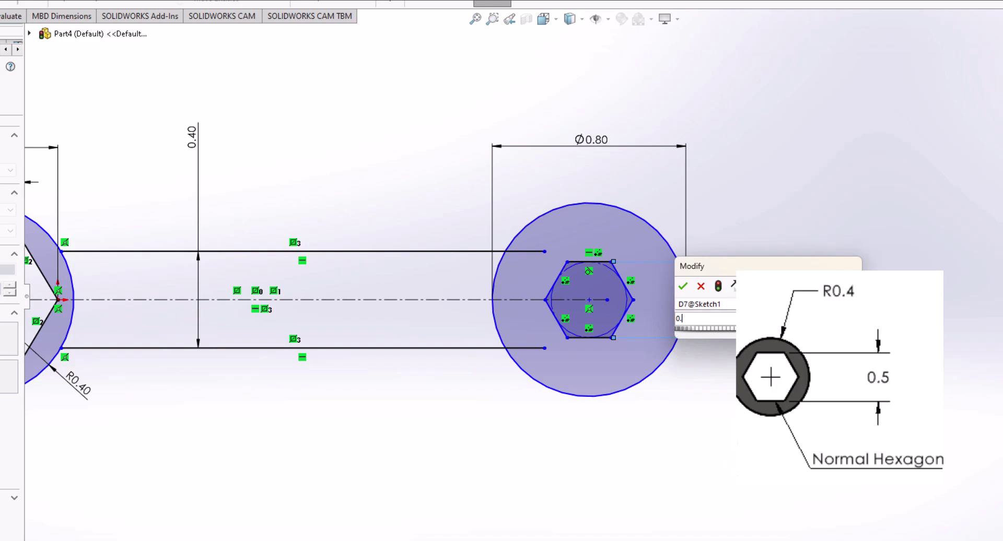
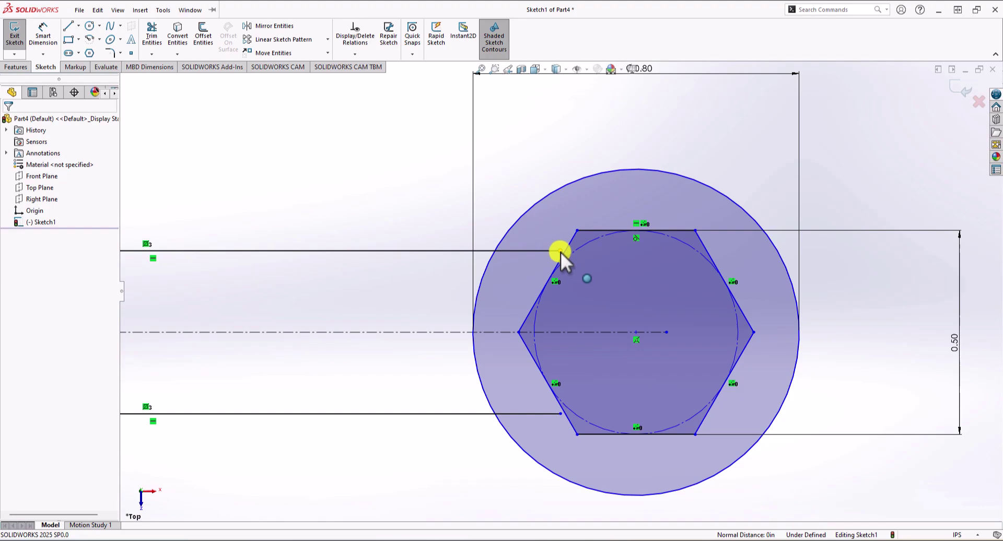
# Make the top handle line's end coincident with the Ø0.80 outer circle.
pyautogui.click(561, 252)
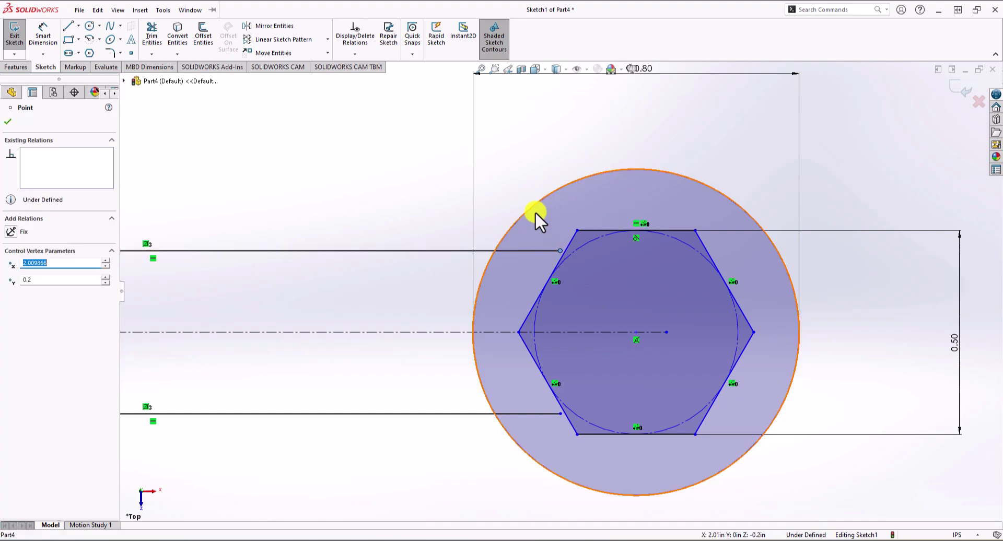
pyautogui.click(512, 229)
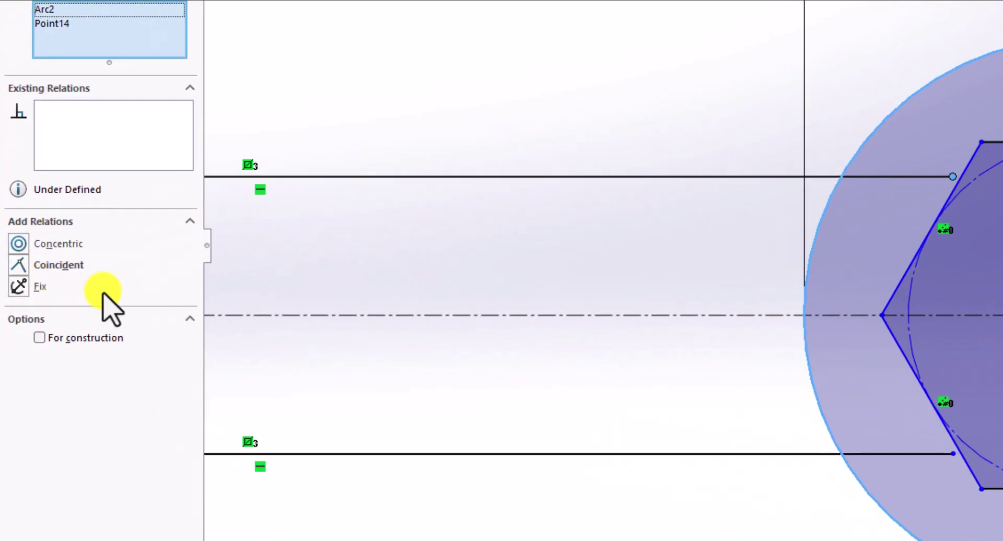
pyautogui.click(19, 266)
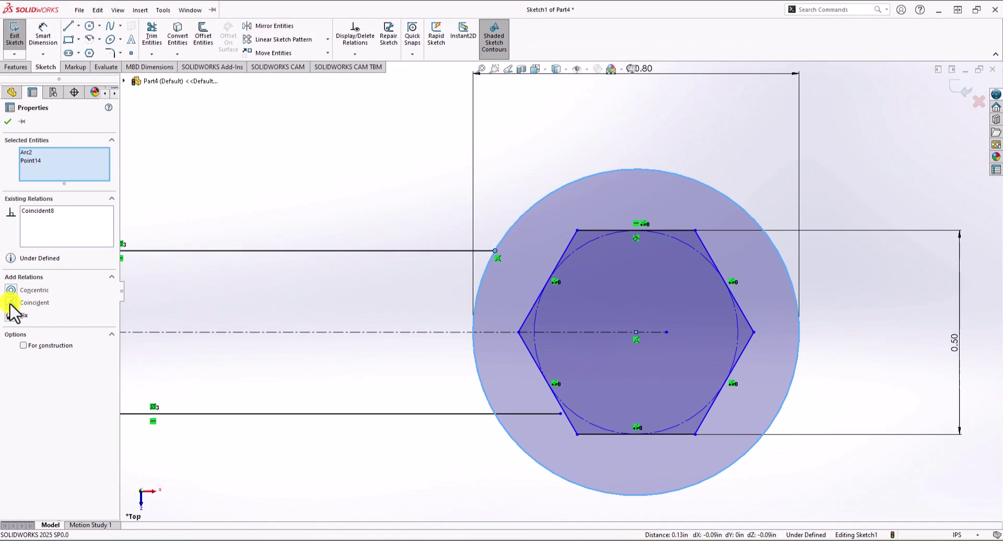
pyautogui.press('z')
pyautogui.scroll(-5, 549, 370)
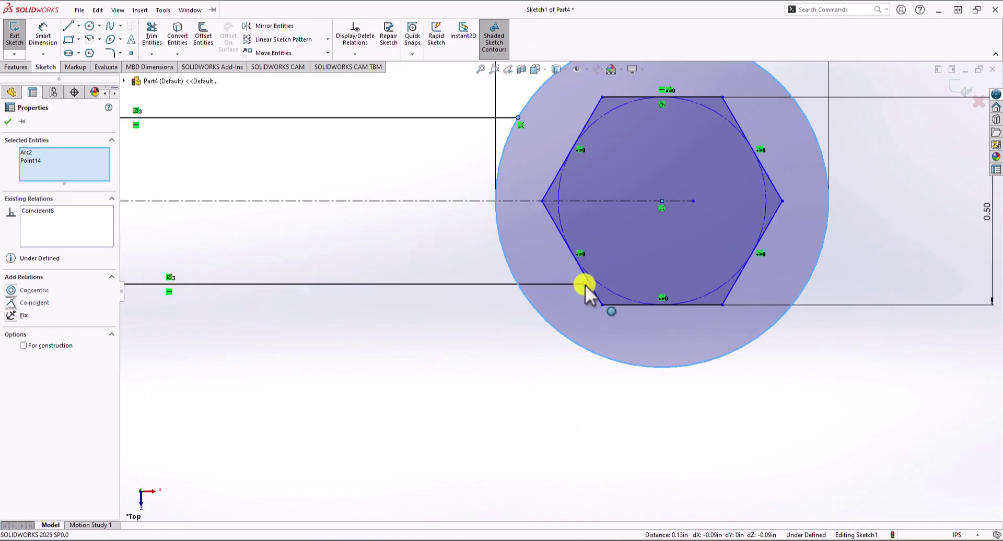
# Make the bottom handle line's end coincident with the outer circle, then fit the sketch.
pyautogui.click(585, 285)
pyautogui.keyDown('ctrl'); pyautogui.click(509, 267); pyautogui.keyUp('ctrl')
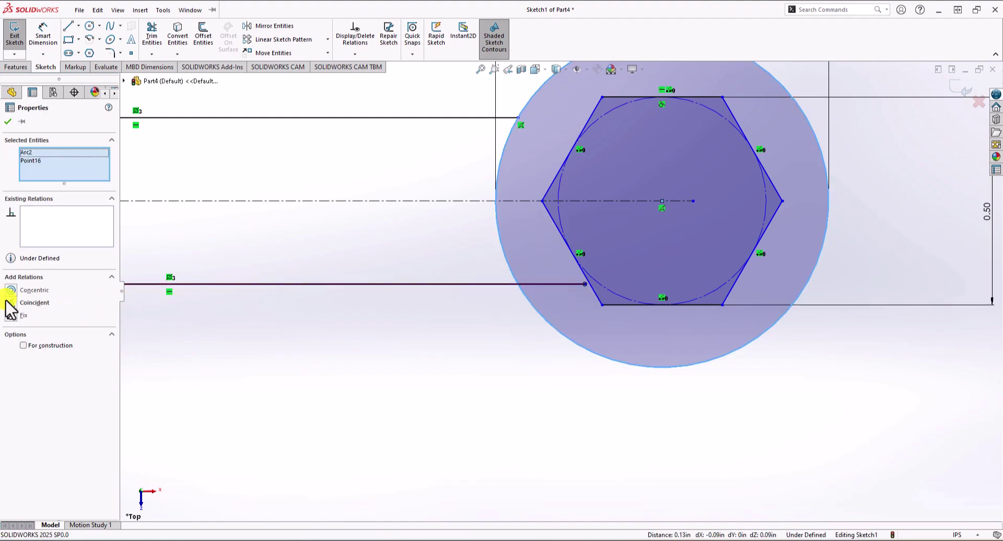
pyautogui.click(11, 303)
pyautogui.scroll(5, 482, 373)
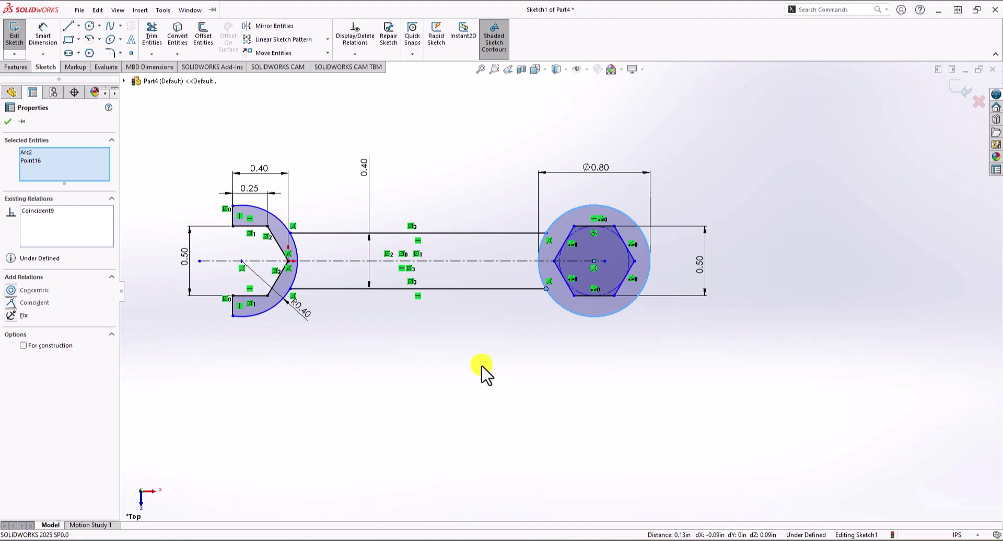
pyautogui.click(439, 346)
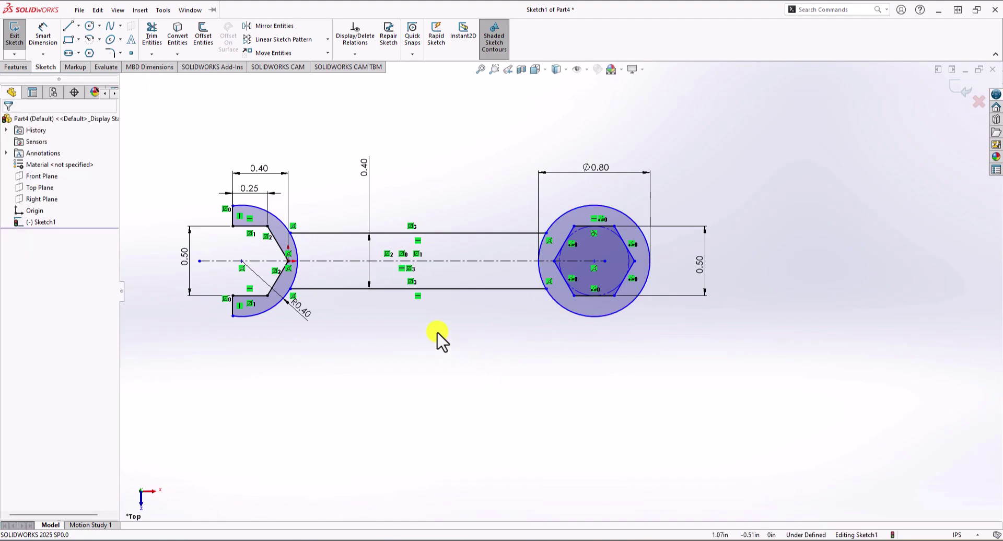
pyautogui.press('f')
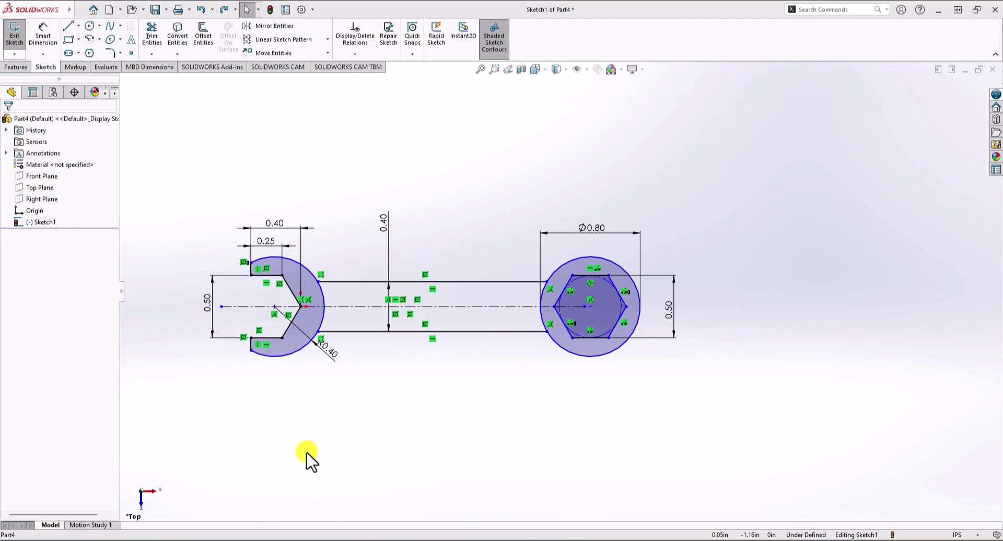
# Dimension the jaw-to-handle junction to the line end at the circle as 3.25.
pyautogui.click(42, 31)
pyautogui.click(318, 282)
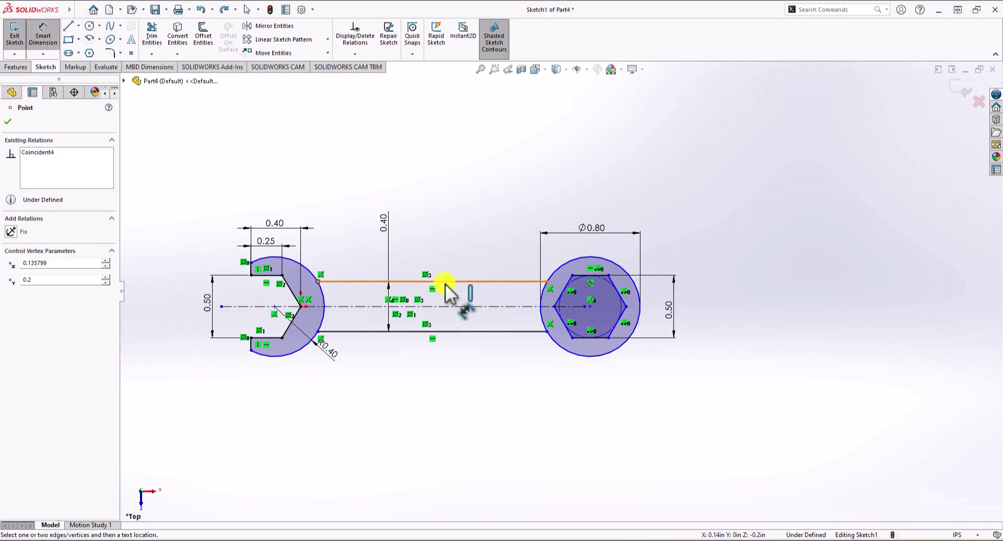
pyautogui.click(544, 282)
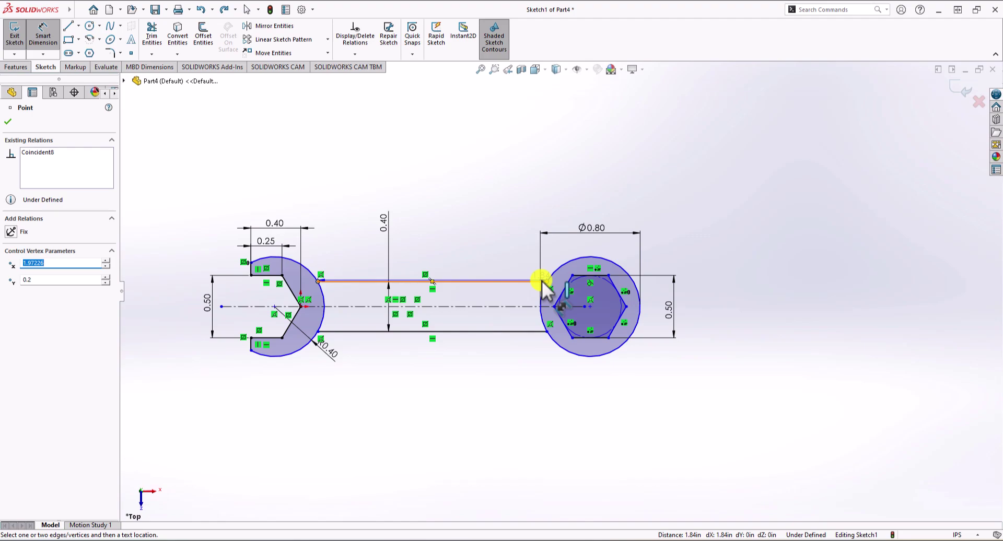
pyautogui.click(428, 172)
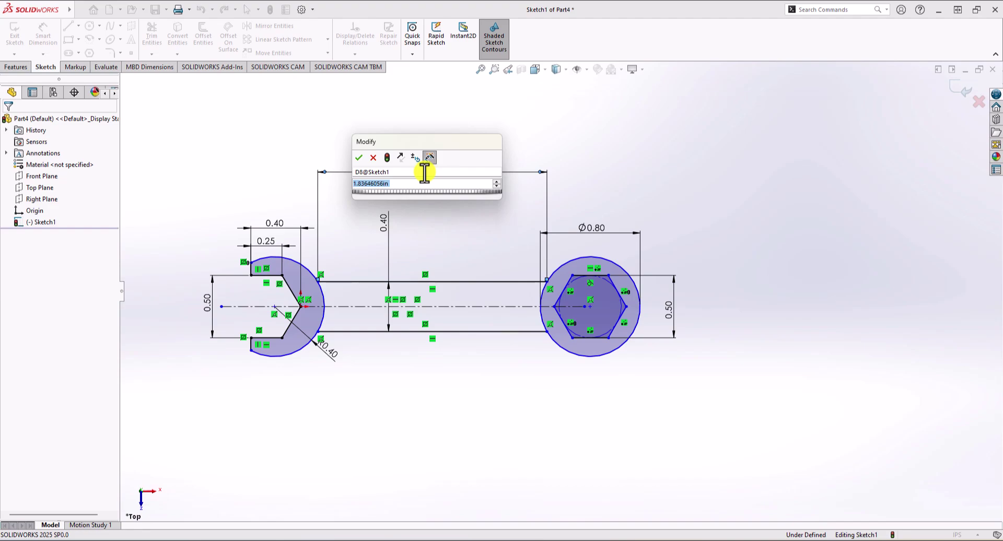
pyautogui.write('3.25')
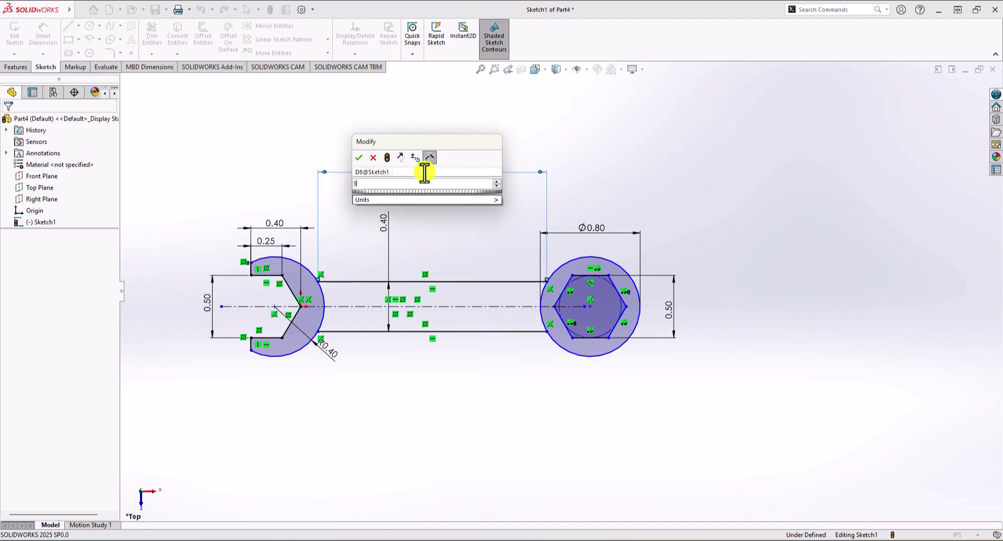
pyautogui.press('Return')
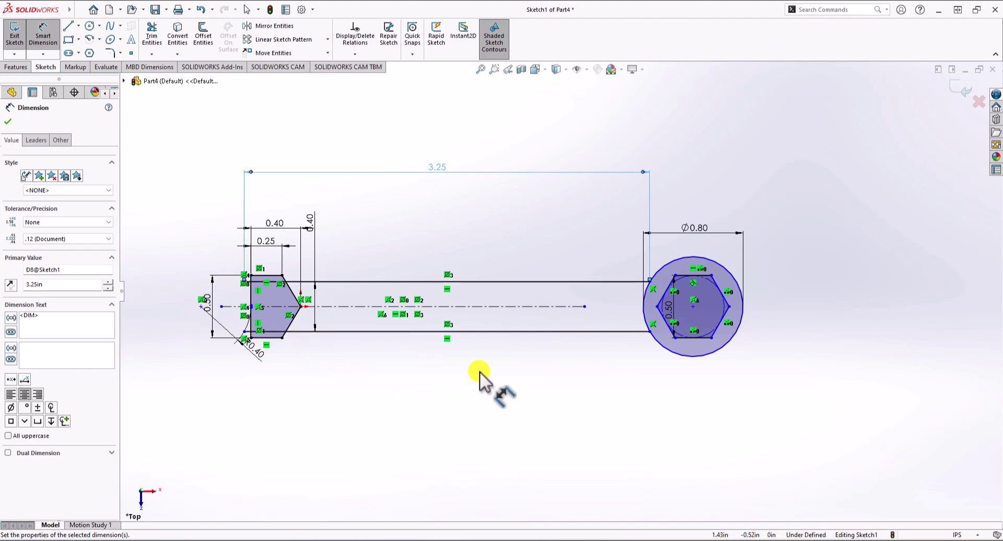
pyautogui.press('Escape')
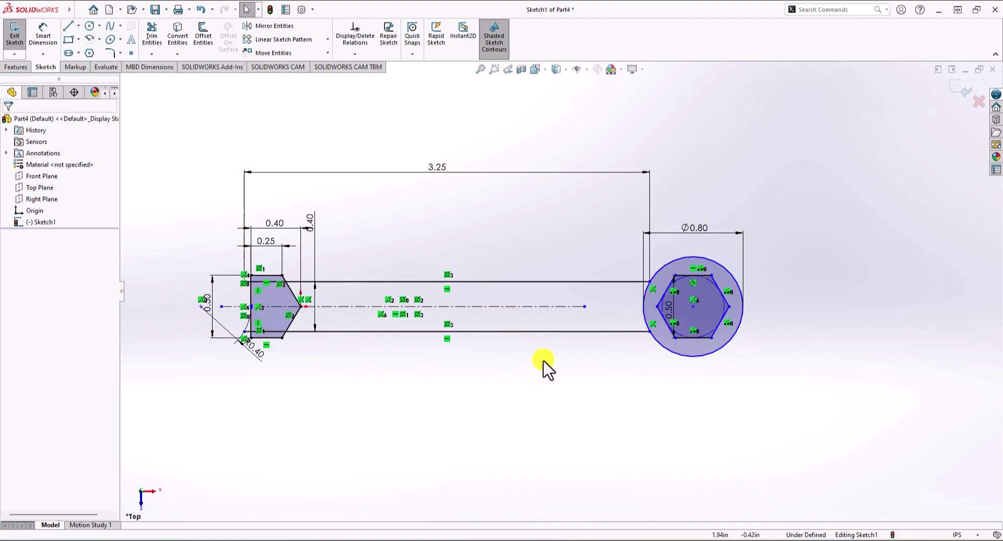
# Drag the hexagon's right corner rightward so the sketch re-solves the notched jaw.
pyautogui.scroll(-3, 686, 355)
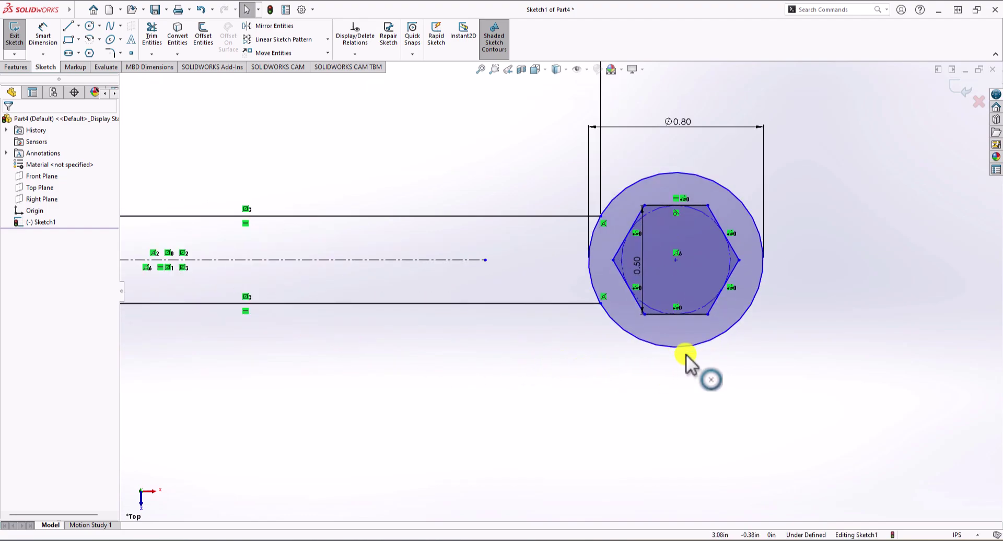
pyautogui.scroll(3, 686, 354)
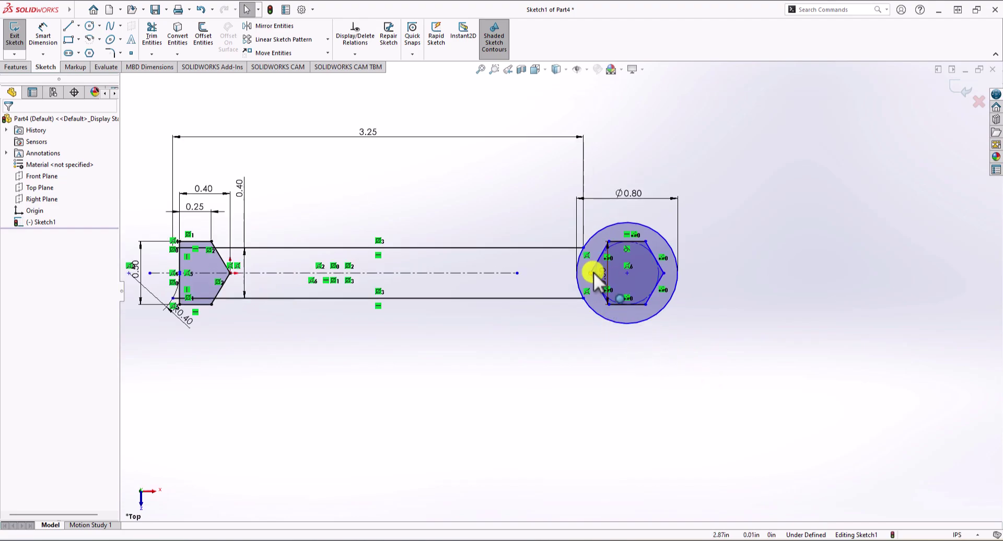
pyautogui.scroll(-2, 596, 272)
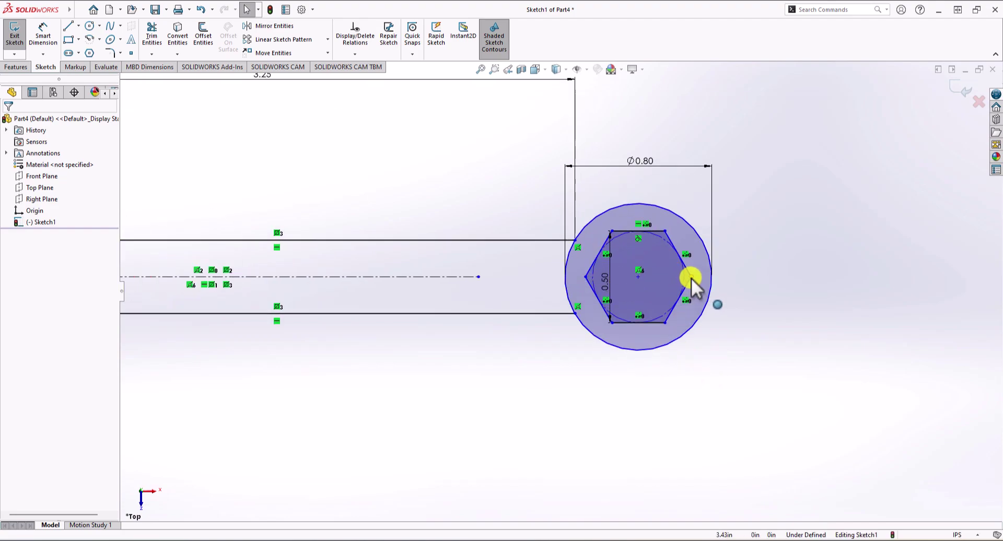
pyautogui.scroll(3, 690, 280)
pyautogui.click(637, 283)
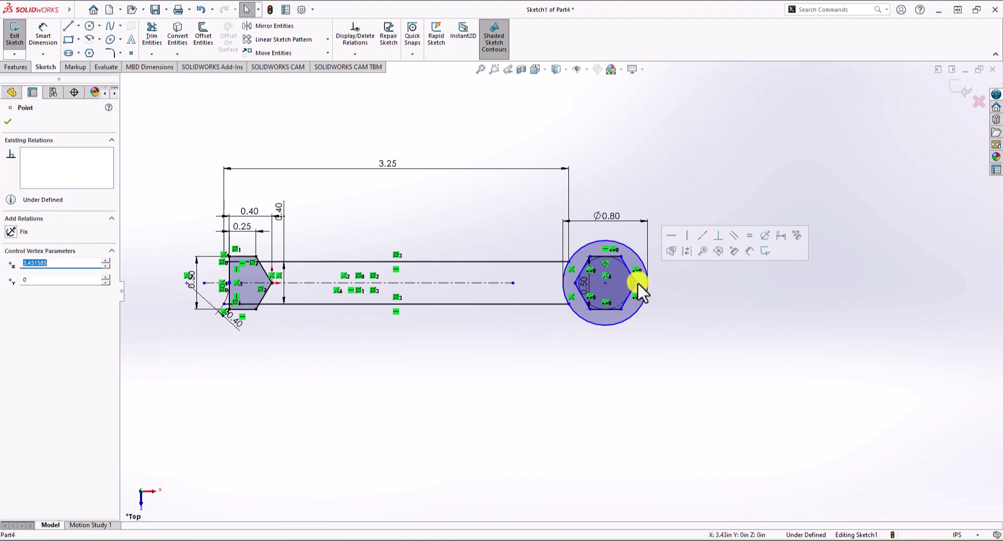
pyautogui.moveTo(640, 283); pyautogui.dragTo(695, 284)
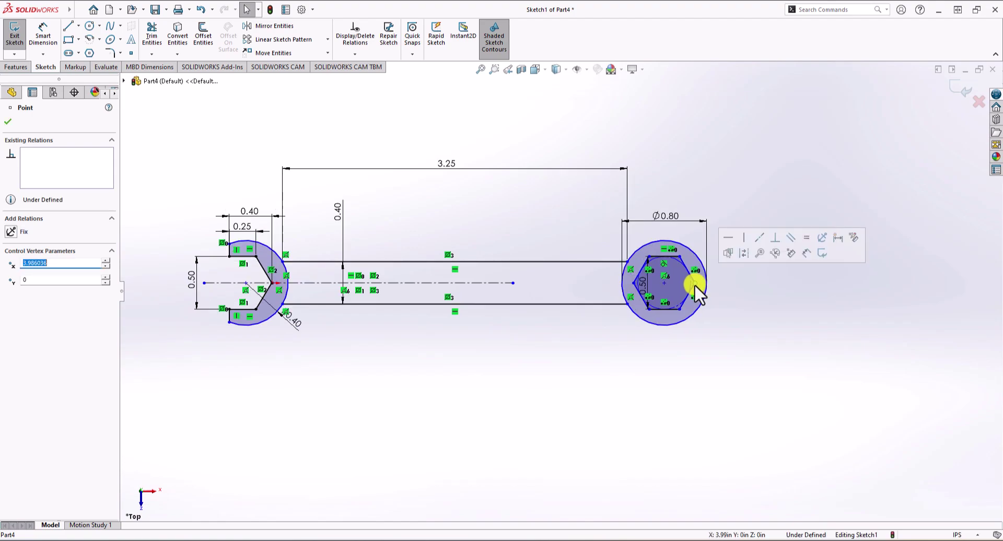
pyautogui.click(601, 394)
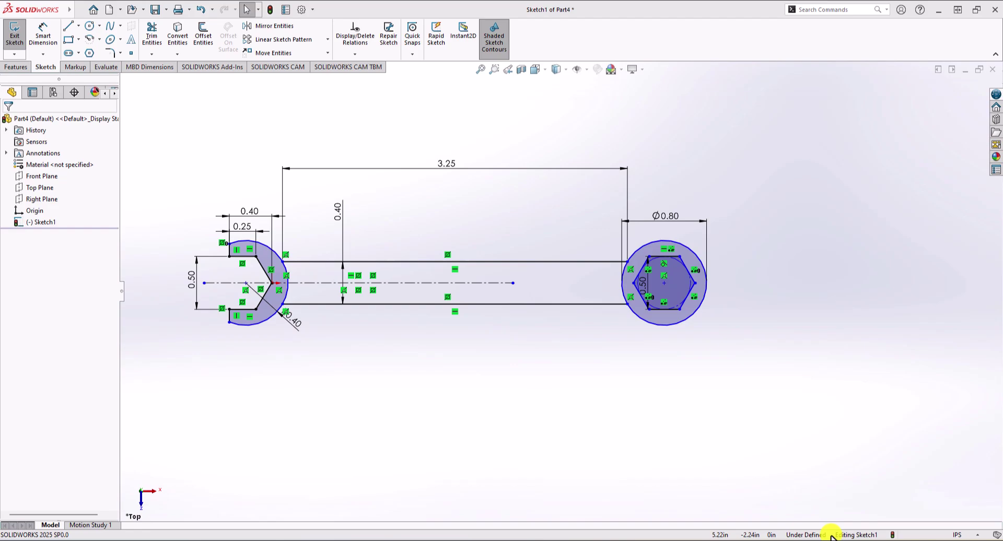
# Zoom into Detail A in Acrobat to read 0.4, 0.25, 0.5 and Ø0.8, then return.
pyautogui.hotkey('alt', 'Tab')
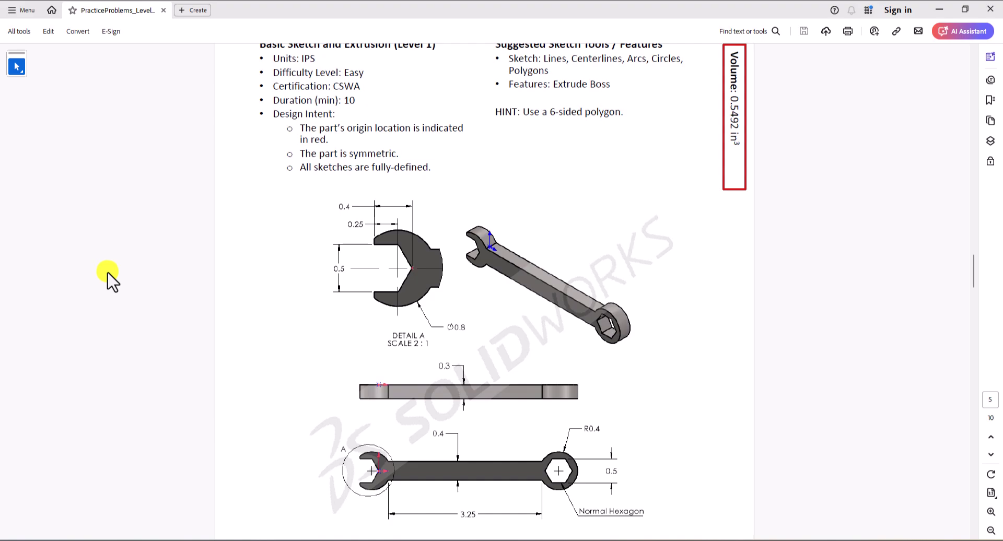
pyautogui.keyDown('ctrl'); pyautogui.scroll(3, 386, 308); pyautogui.keyUp('ctrl')
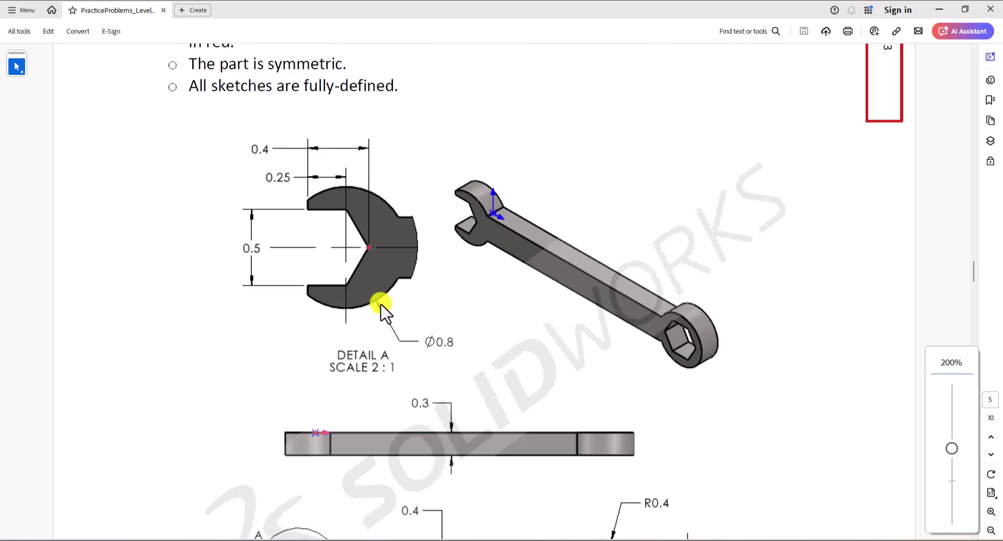
pyautogui.keyDown('ctrl'); pyautogui.scroll(1, 234, 271); pyautogui.keyUp('ctrl')
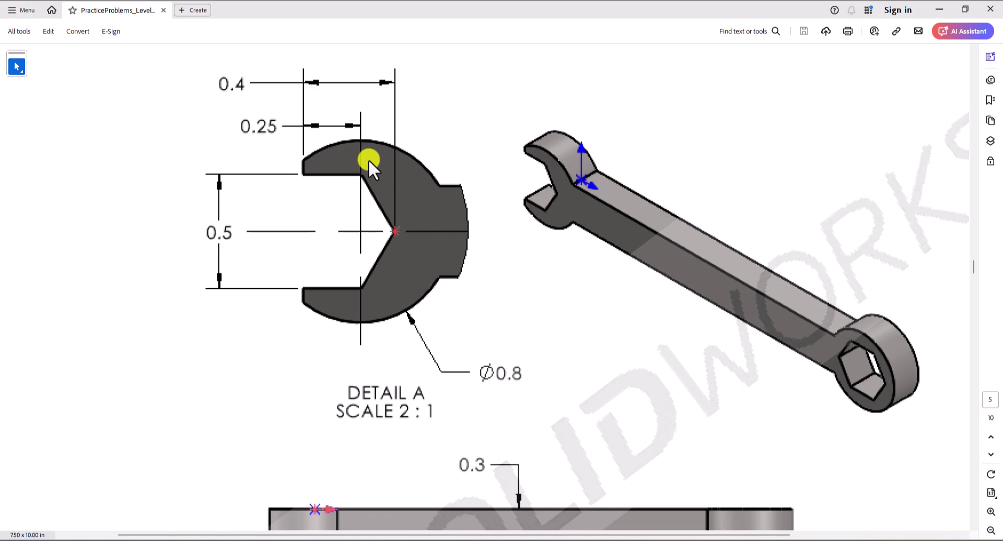
pyautogui.hotkey('alt', 'Tab')
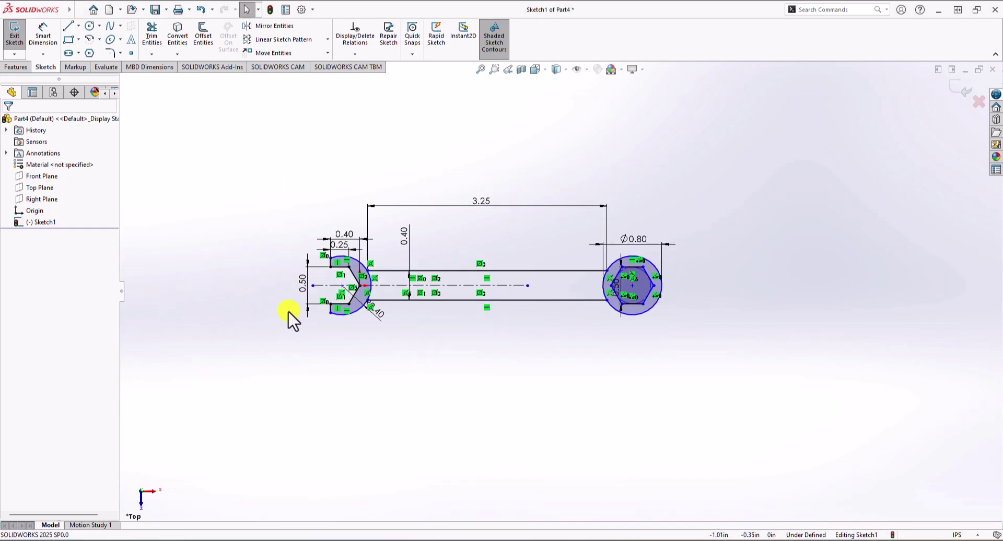
# Add a Vertical relation between the centreline point and the jaw's inner corner point.
pyautogui.scroll(-4, 307, 316)
pyautogui.scroll(-2, 425, 262)
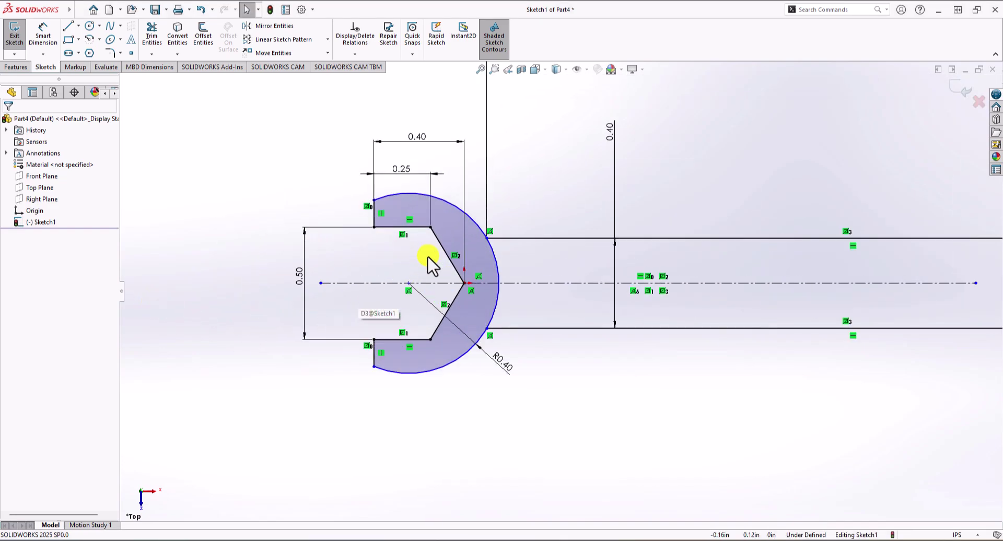
pyautogui.click(411, 284)
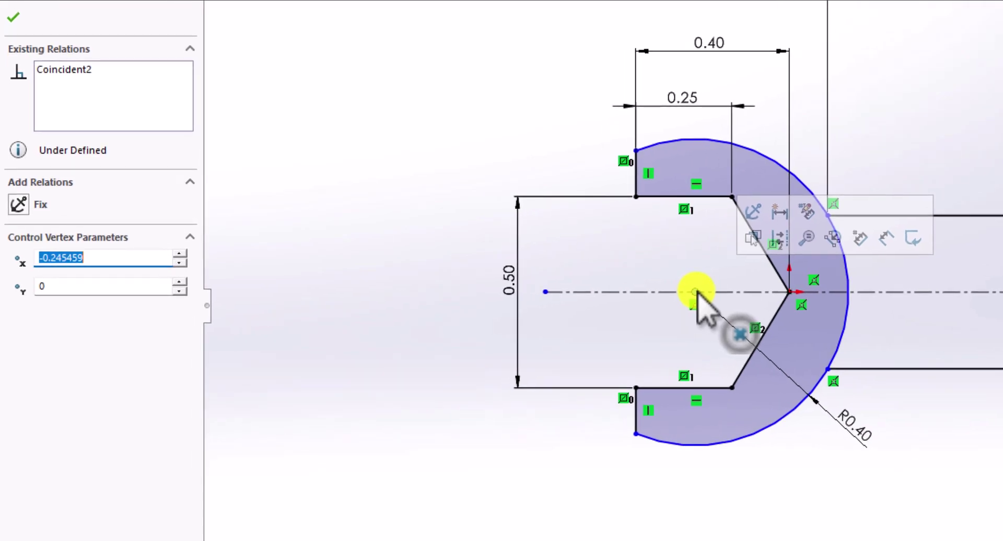
pyautogui.keyDown('ctrl'); pyautogui.click(732, 197); pyautogui.keyUp('ctrl')
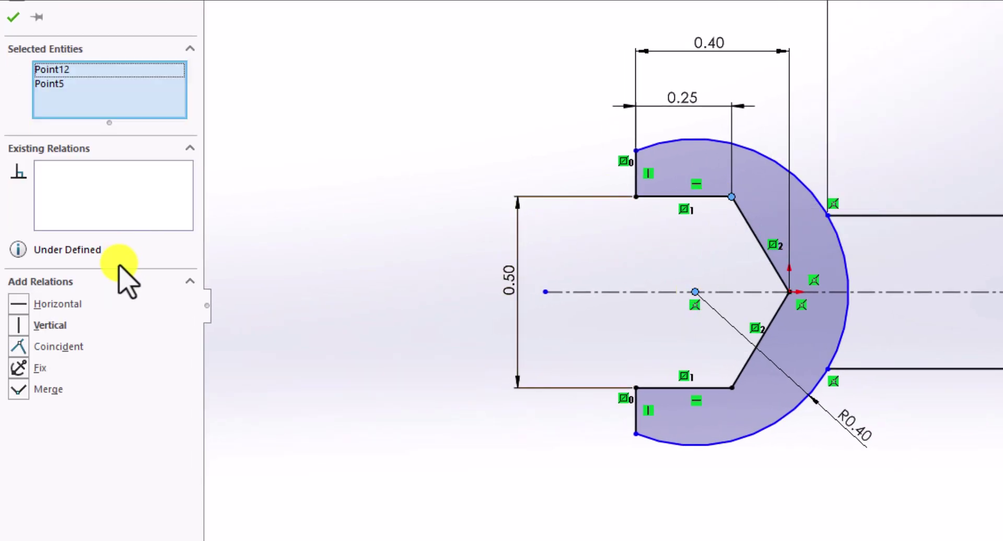
pyautogui.click(17, 326)
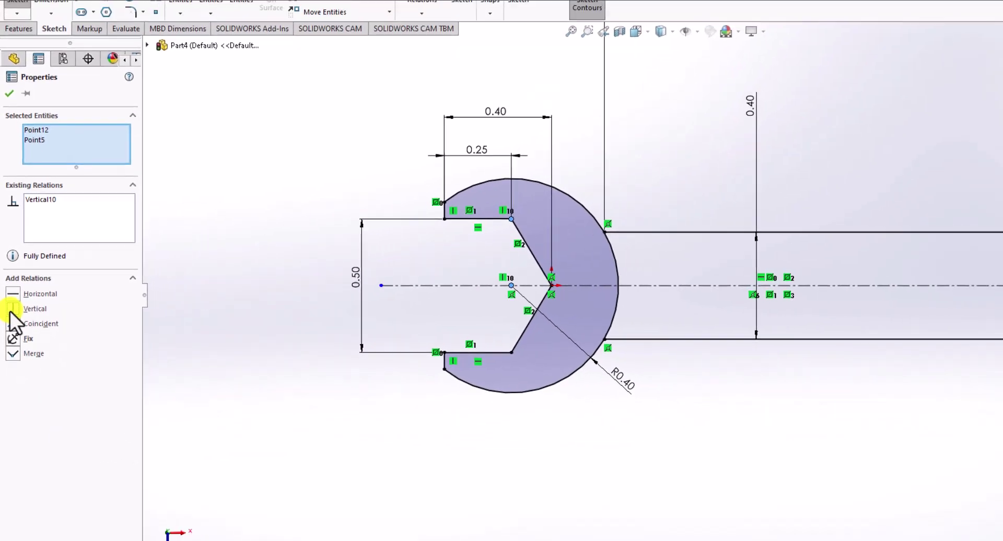
pyautogui.press('f')
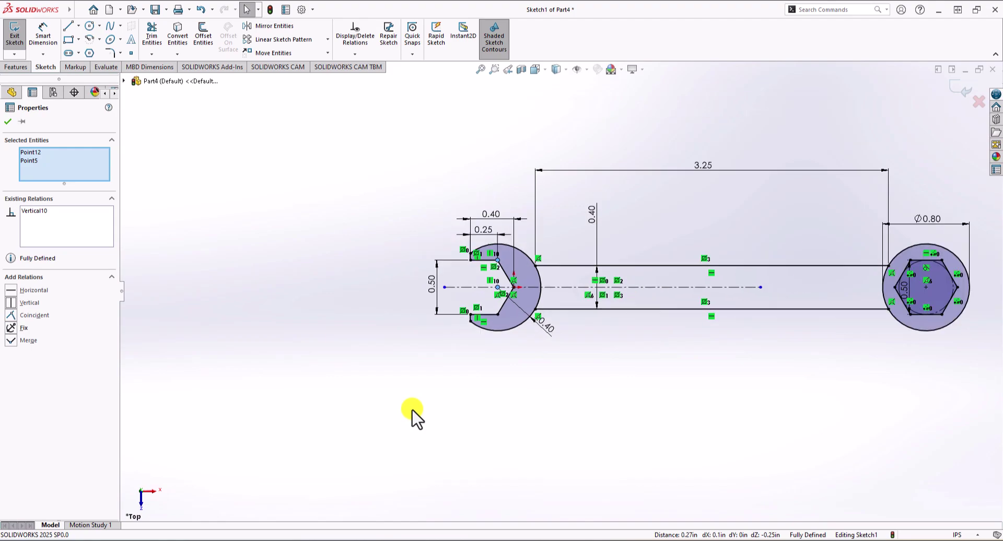
pyautogui.scroll(-2, 765, 343)
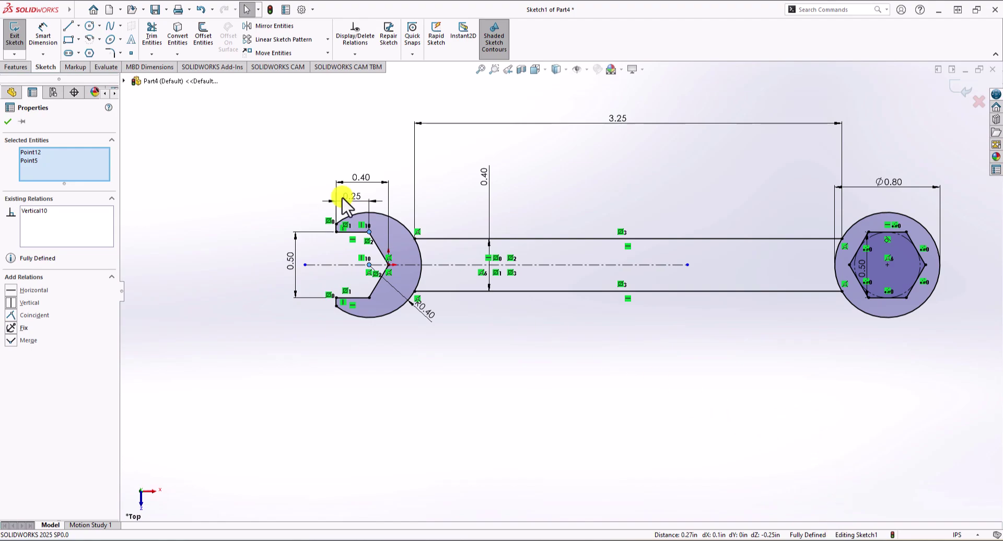
# Extrude the head, middle bar and hex ring regions as a Blind Boss-Extrude1 solid.
pyautogui.click(21, 68)
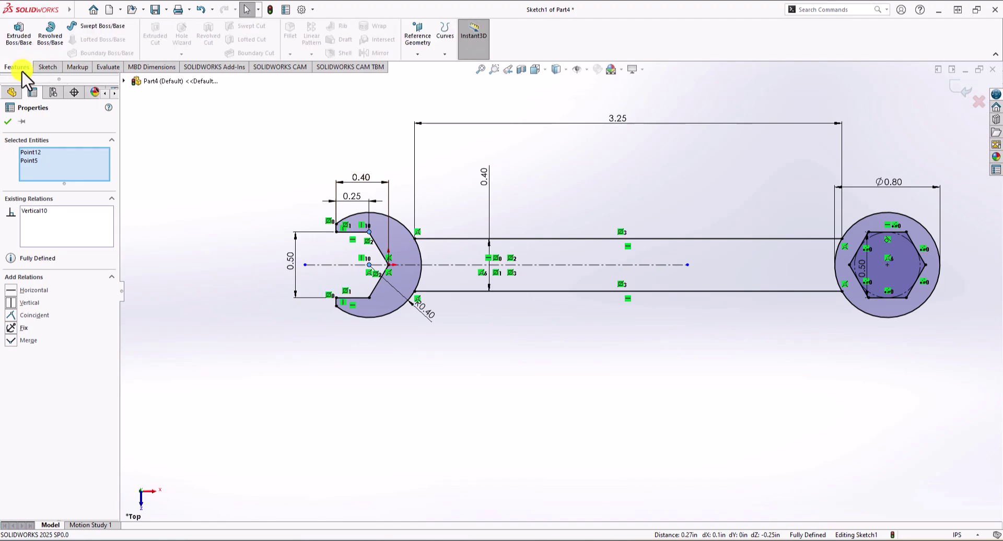
pyautogui.click(19, 38)
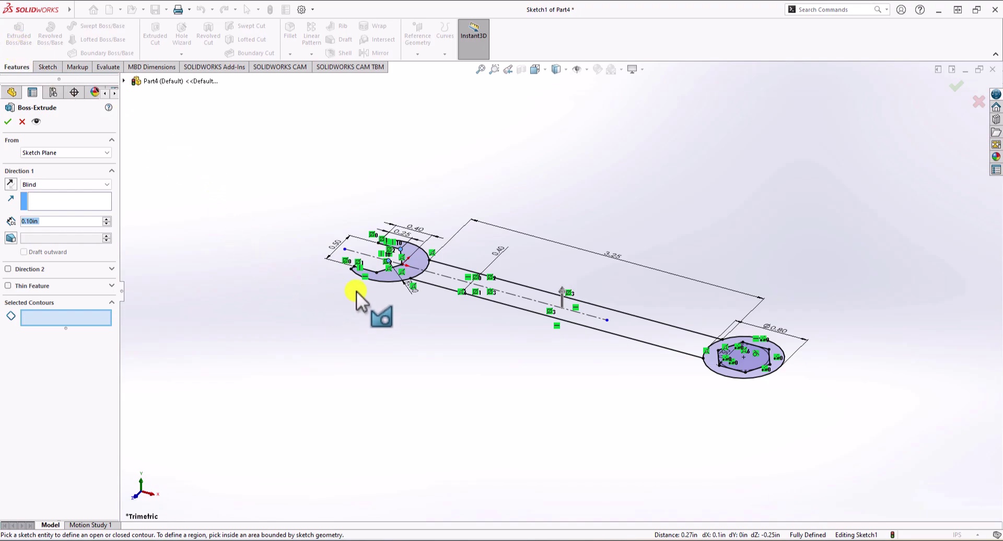
pyautogui.click(419, 260)
pyautogui.click(440, 270)
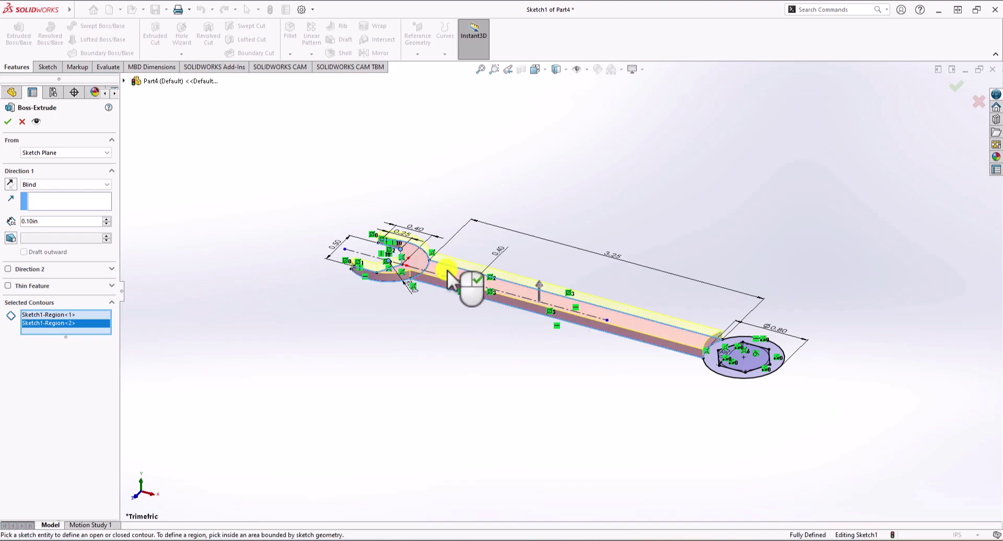
pyautogui.click(758, 349)
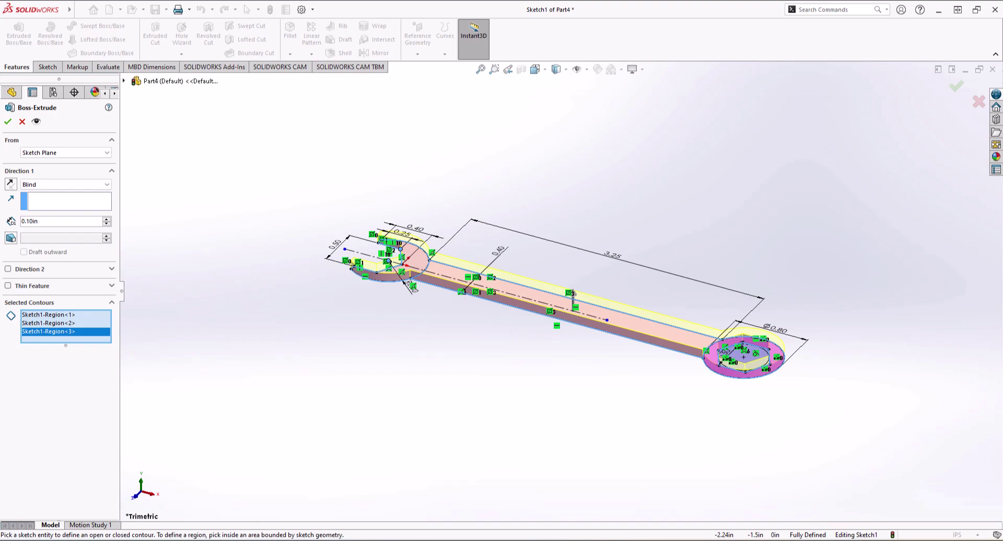
pyautogui.moveTo(40, 224); pyautogui.dragTo(17, 222)
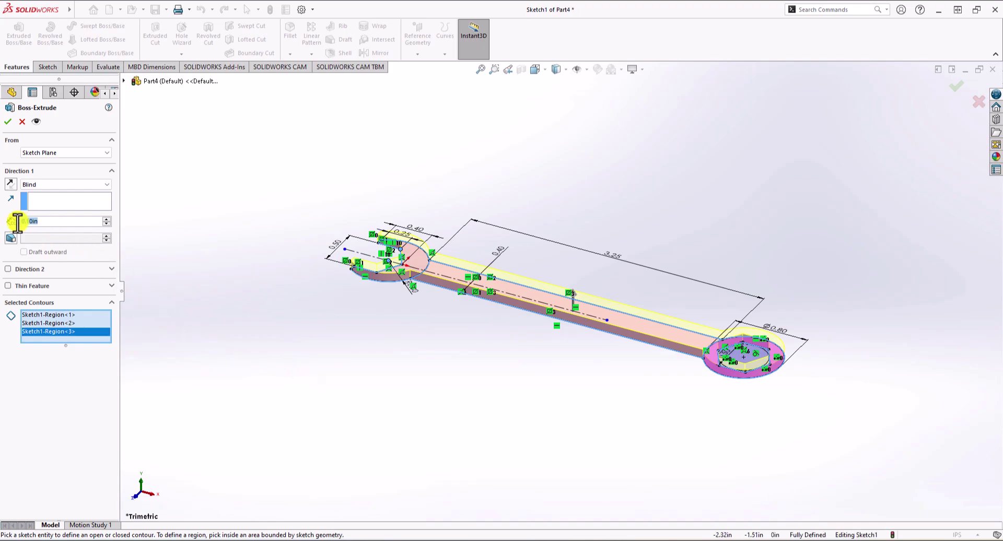
pyautogui.rightClick(21, 224)
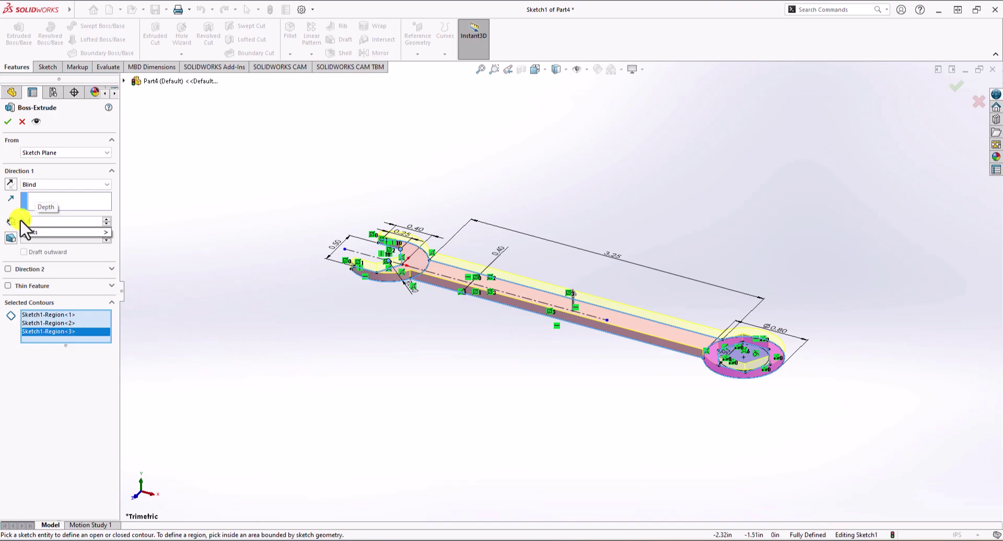
pyautogui.press('Escape')
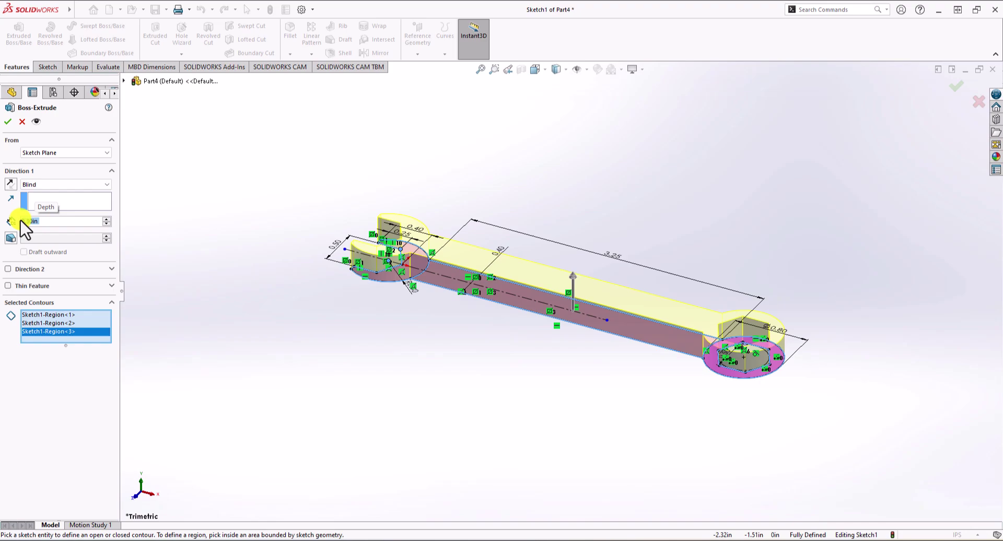
pyautogui.click(7, 122)
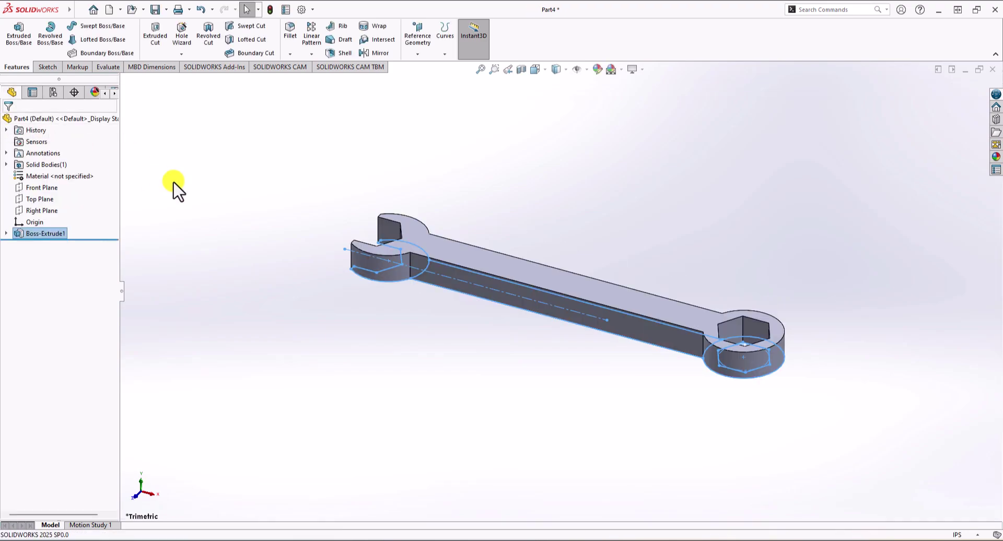
pyautogui.click(257, 231)
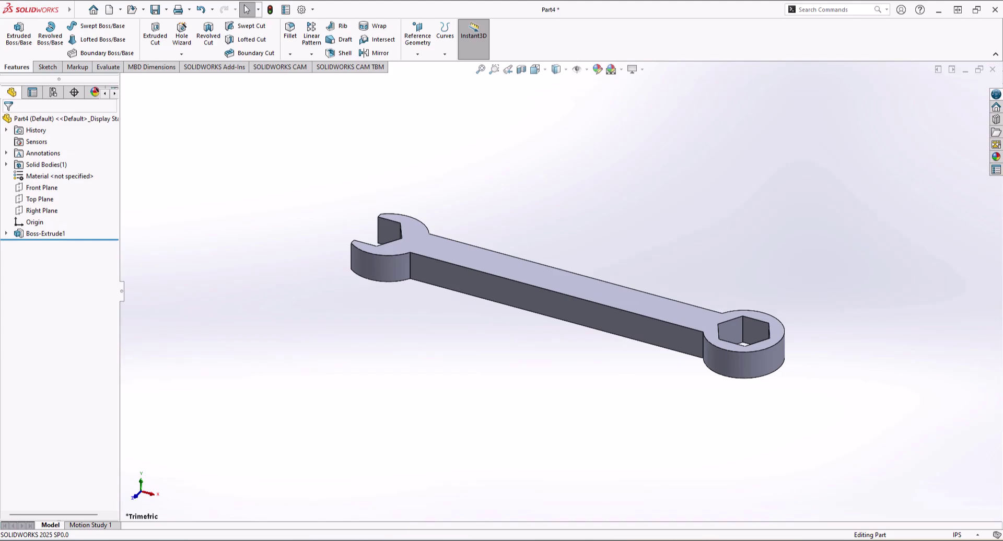
pyautogui.hotkey('alt', 'Tab')
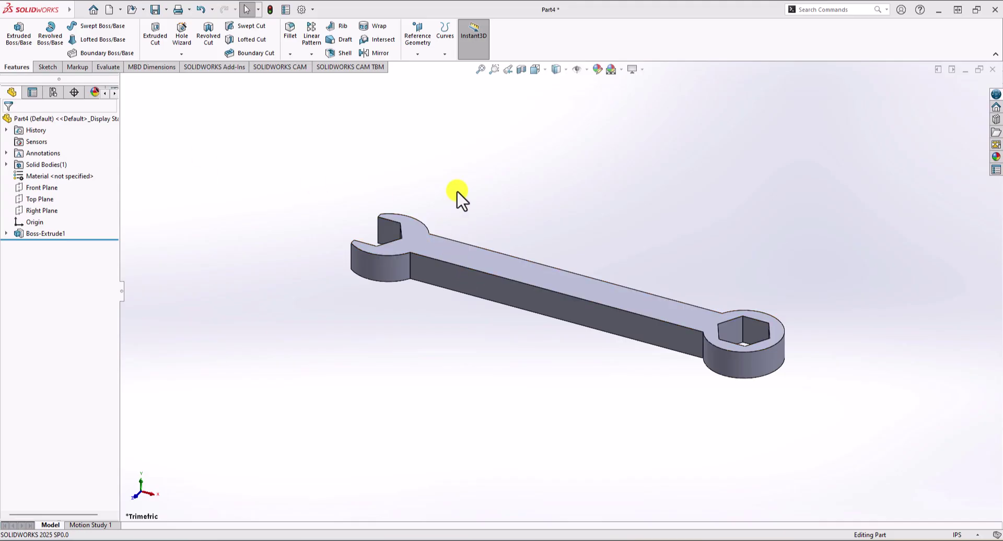
# Run Mass Properties on the wrench, confirm the 0.55 in³ volume, and close it.
pyautogui.click(114, 71)
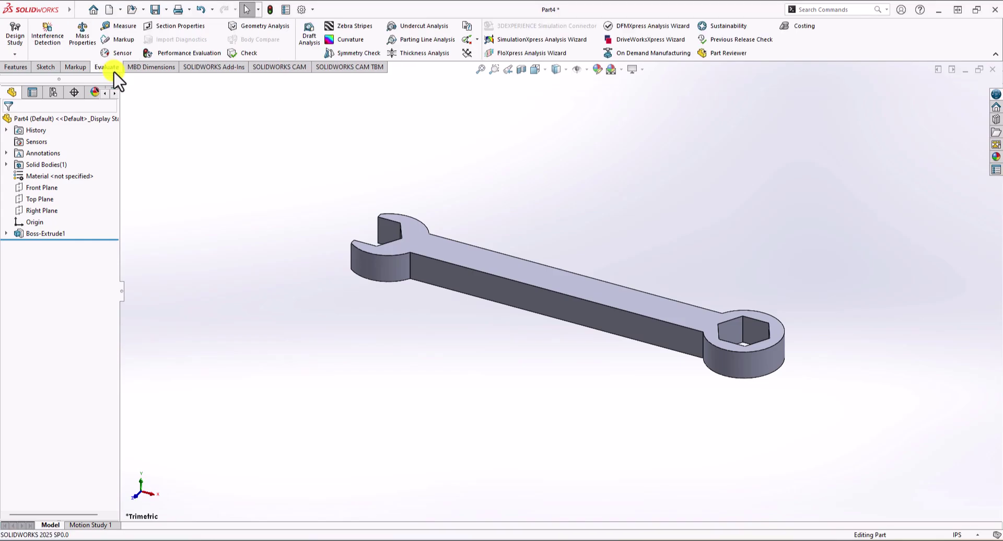
pyautogui.click(82, 35)
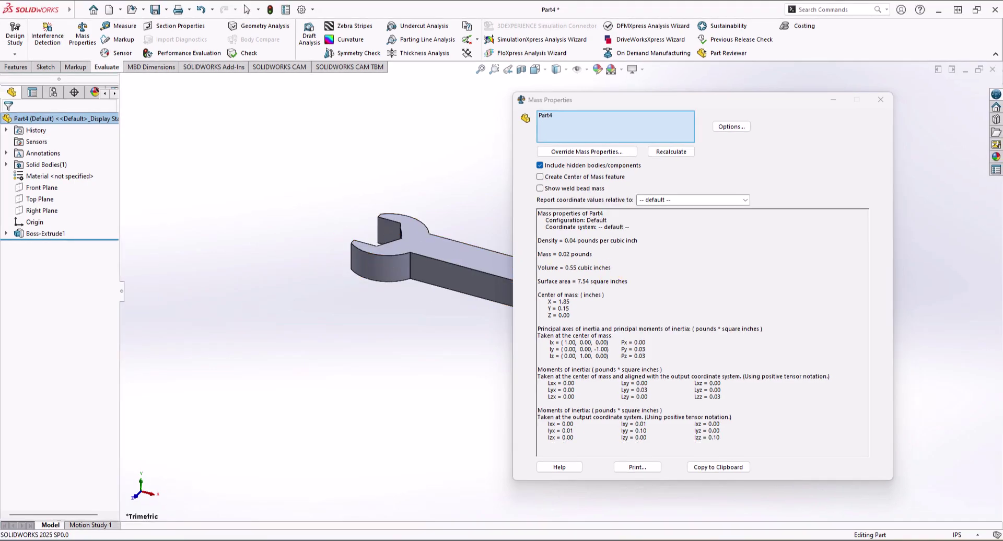
pyautogui.press('Escape')
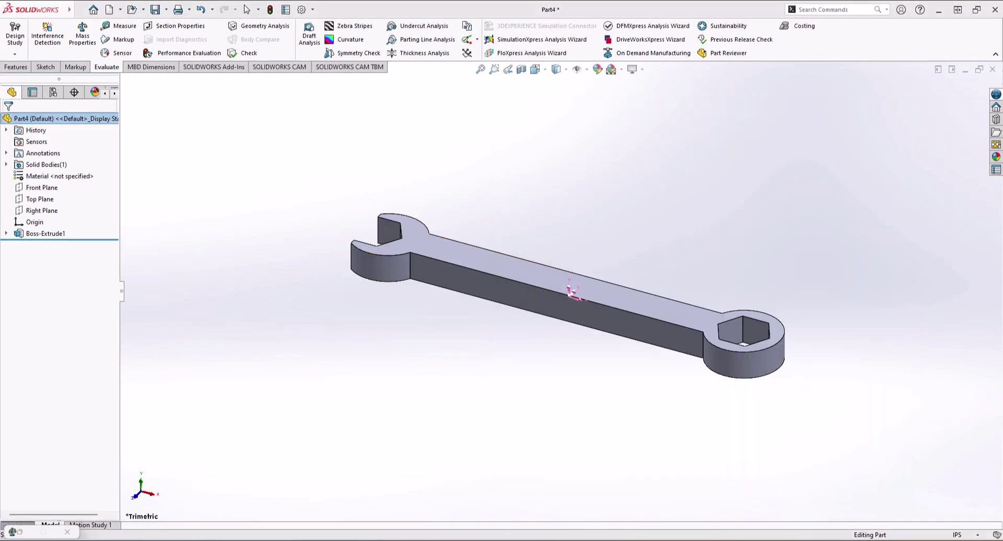